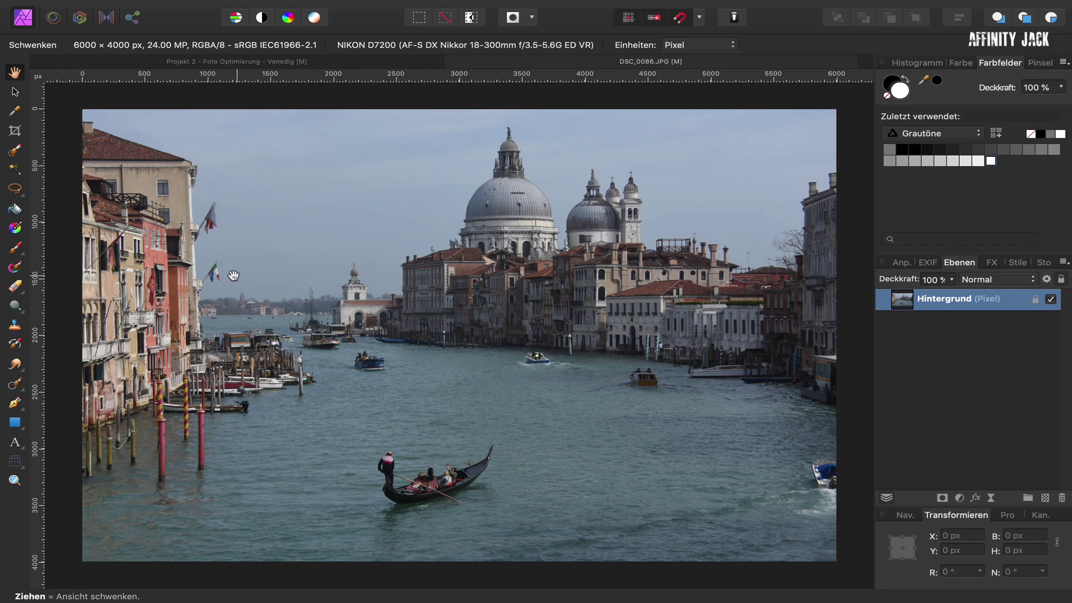
# Try a 16:9 crop of the photo, then cancel it to keep the full frame.
pyautogui.click(15, 131)
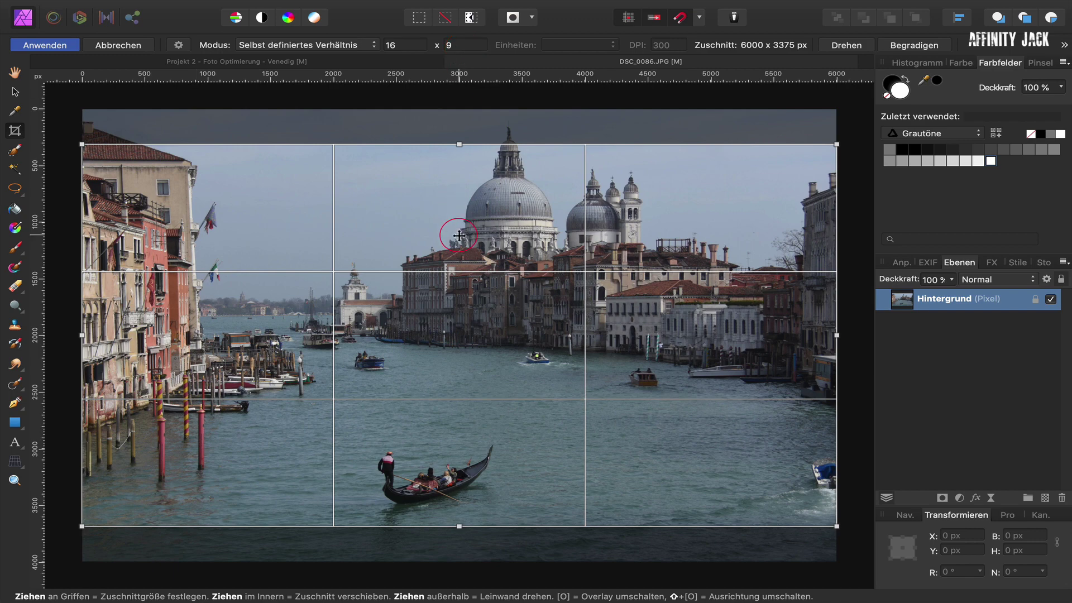
pyautogui.moveTo(457, 239); pyautogui.dragTo(460, 205)
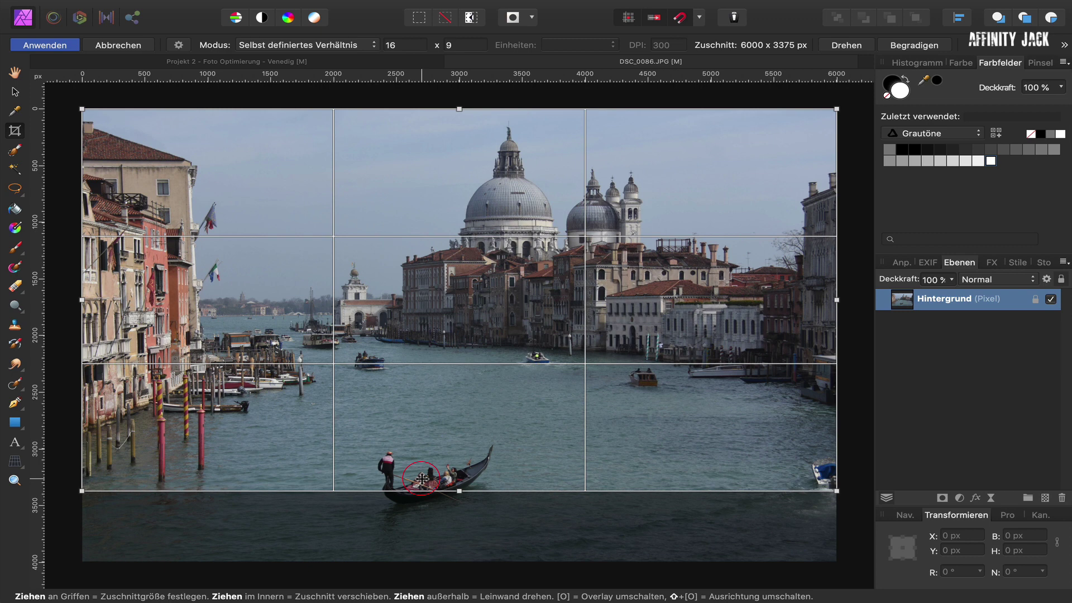
pyautogui.click(134, 46)
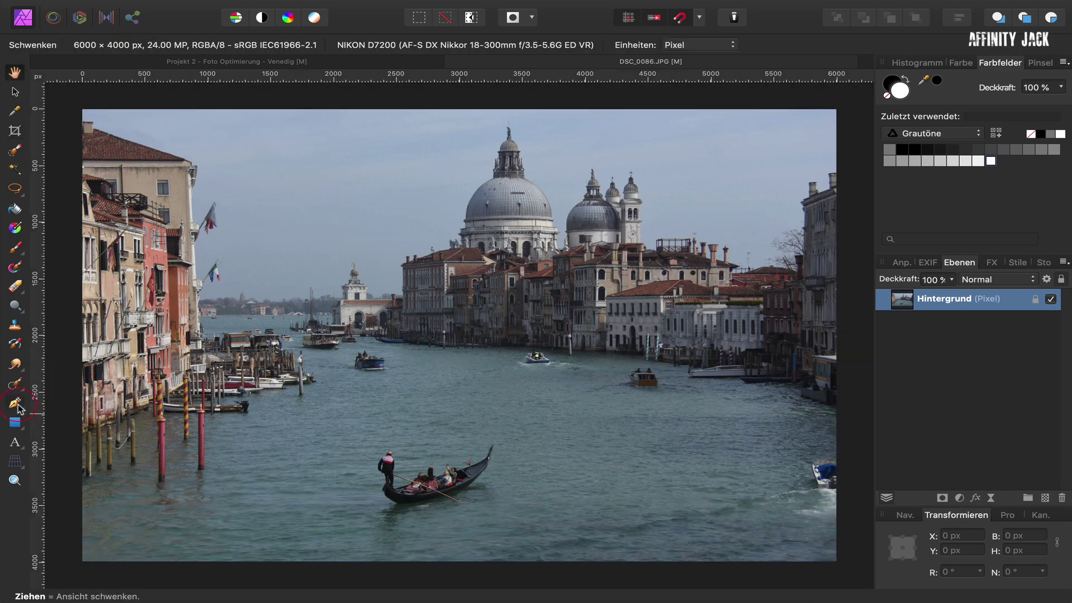
# Draw a closed Pen outline around the gondola and its surrounding water.
pyautogui.click(15, 403)
pyautogui.click(345, 447)
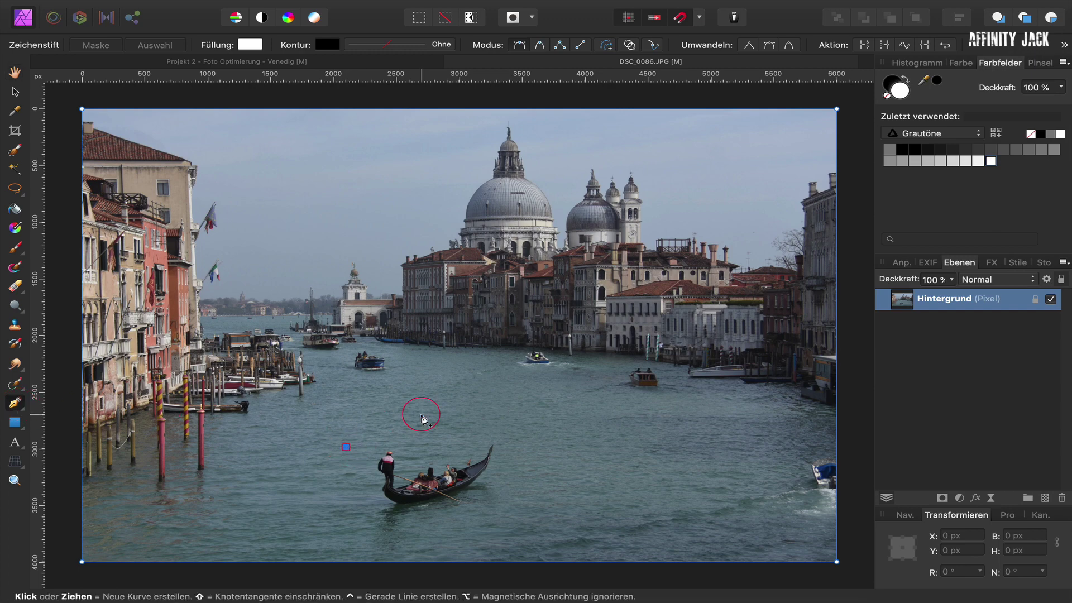
pyautogui.click(421, 414)
pyautogui.click(554, 434)
pyautogui.click(579, 463)
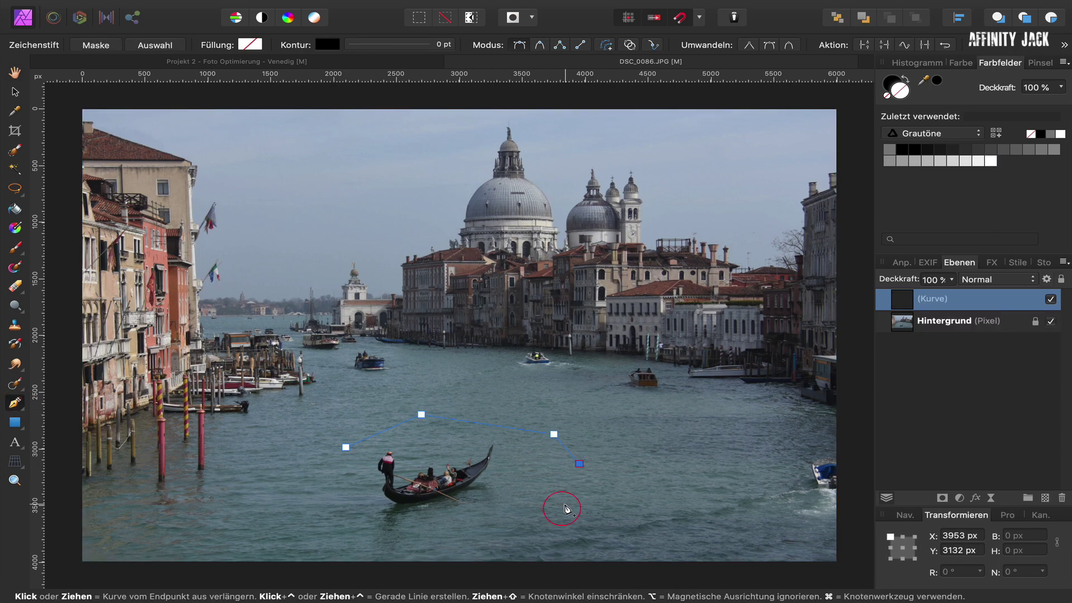
pyautogui.click(553, 523)
pyautogui.click(414, 543)
pyautogui.click(324, 531)
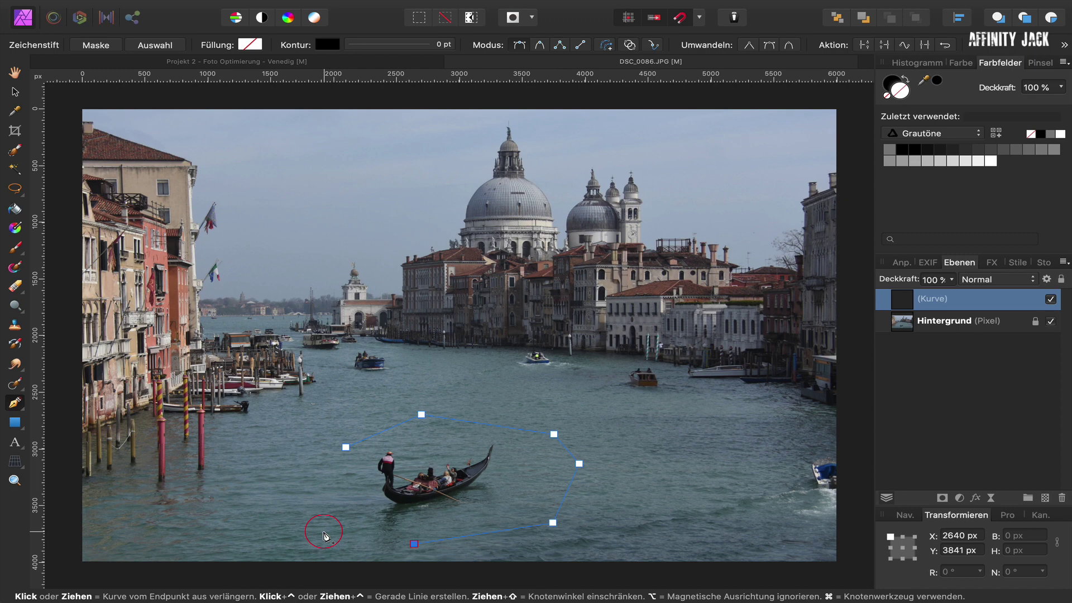
pyautogui.click(345, 447)
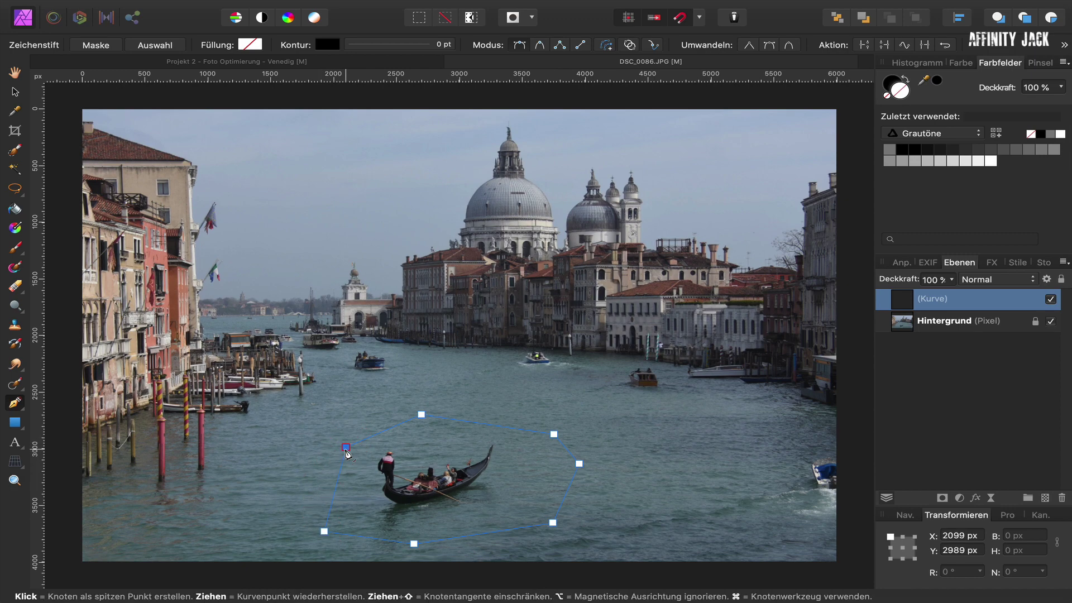
# Turn the outline into a selection, refine it, and output it to a new layer.
pyautogui.click(156, 46)
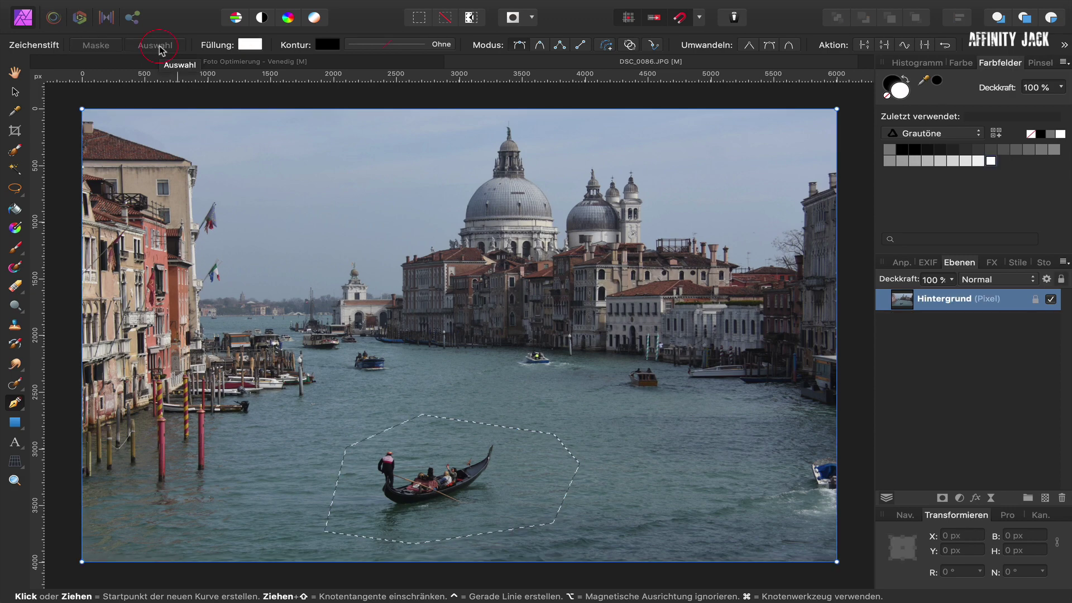
pyautogui.click(15, 149)
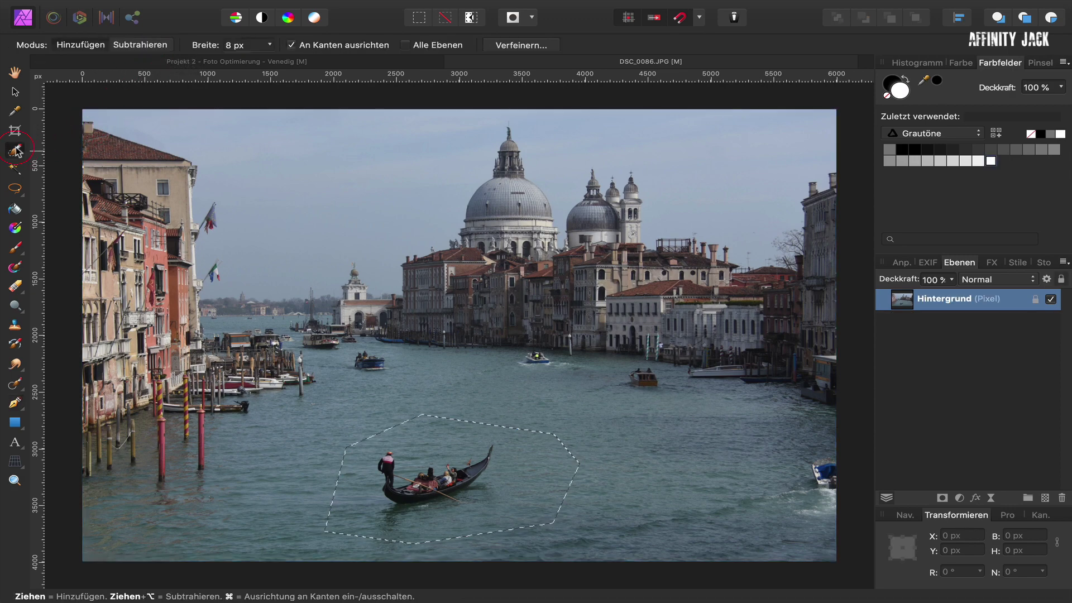
pyautogui.click(513, 50)
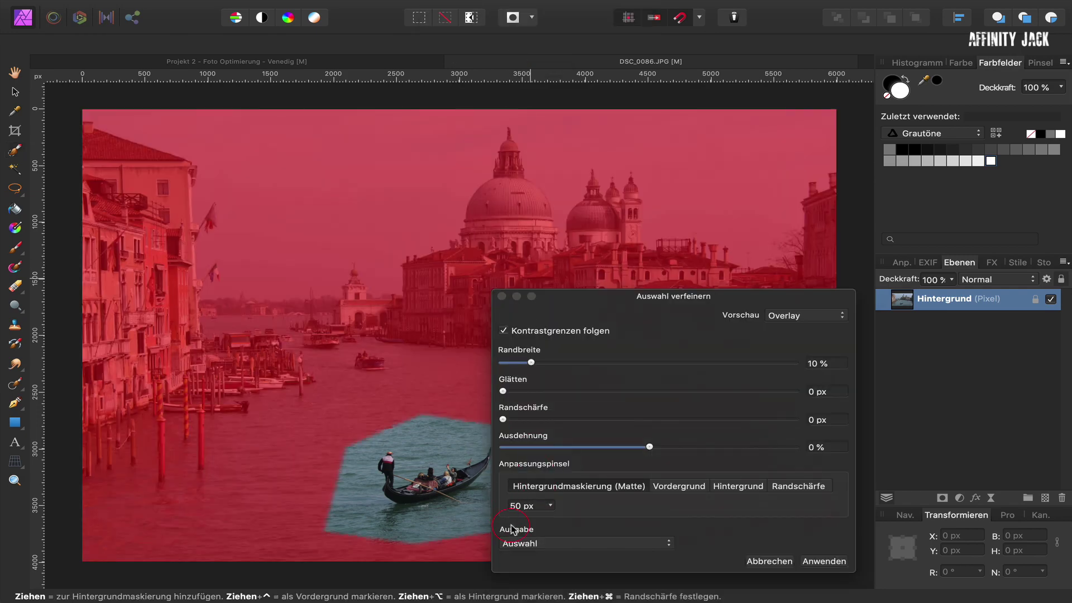
pyautogui.click(657, 545)
pyautogui.moveTo(666, 548); pyautogui.dragTo(653, 565)
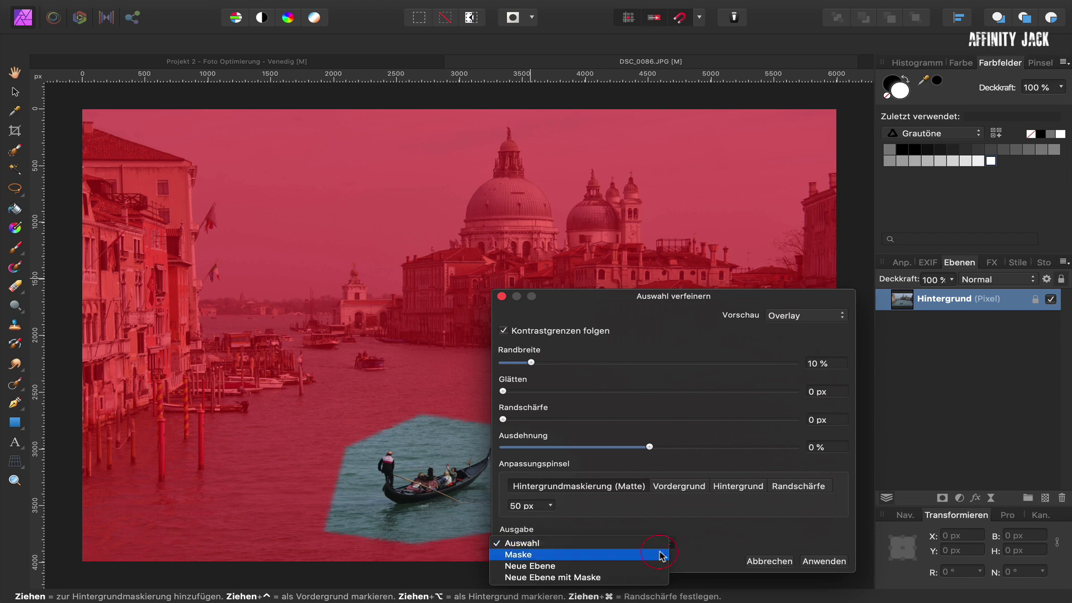
pyautogui.click(653, 565)
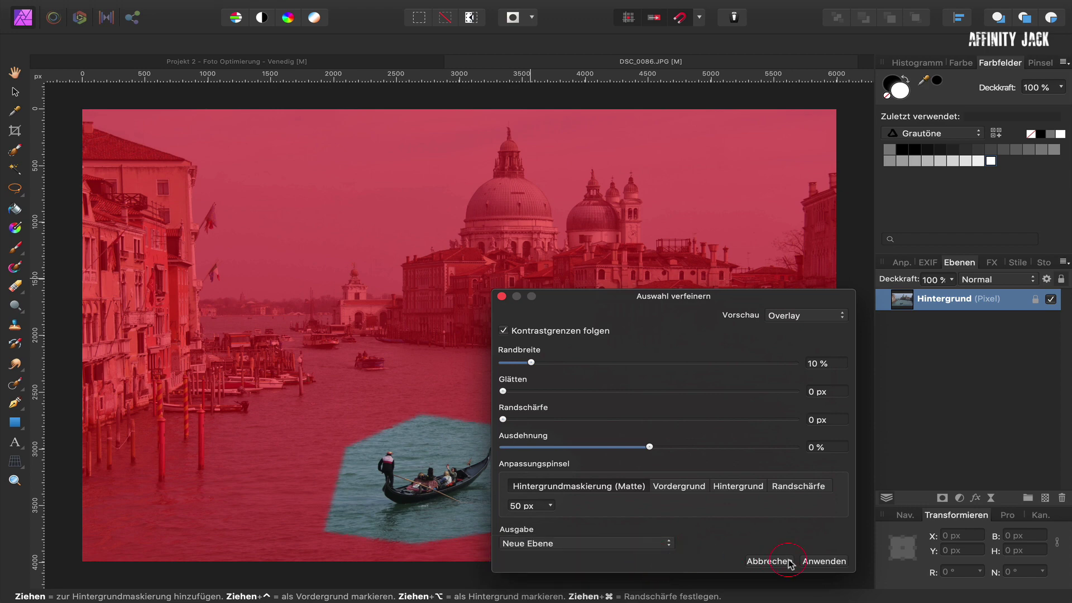
pyautogui.click(816, 563)
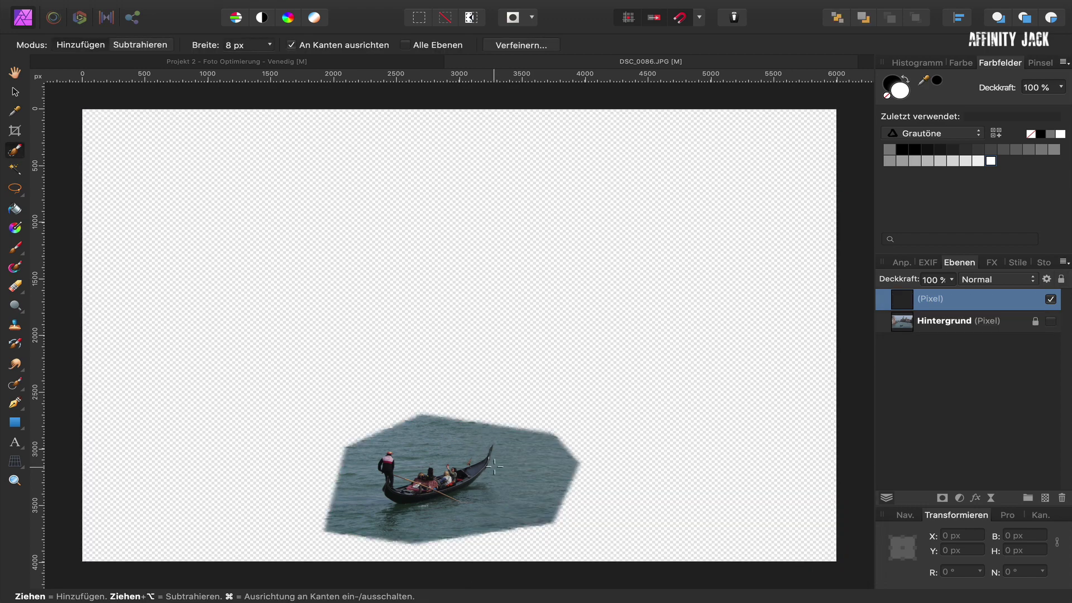
# Show Hintergrund, move the gondola copy up-right into mid-canal, then hide it and select Hintergrund.
pyautogui.click(1050, 322)
pyautogui.press('h')
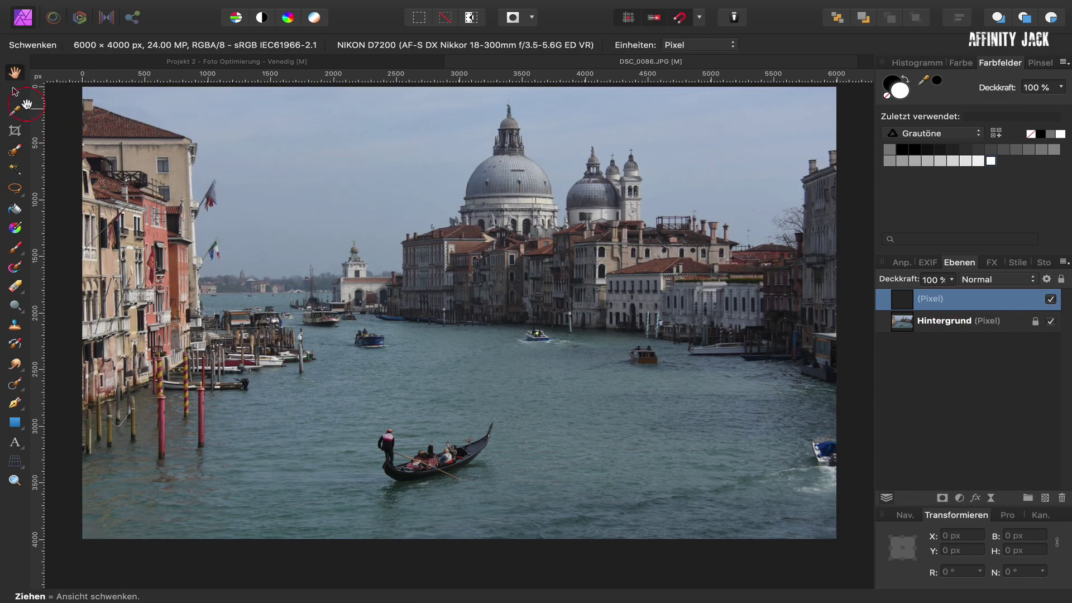
pyautogui.click(15, 92)
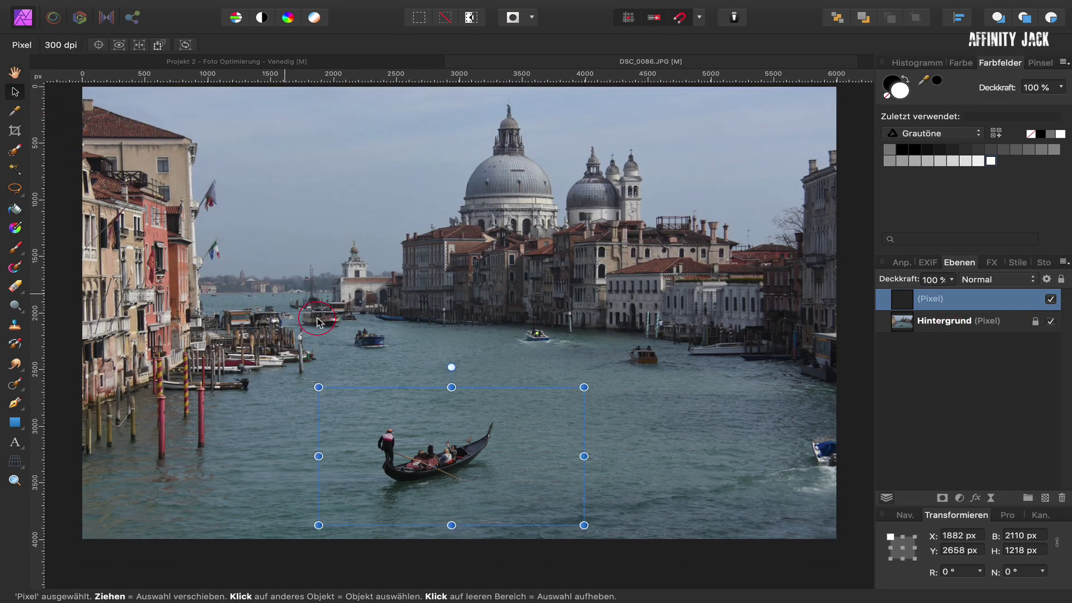
pyautogui.click(451, 452)
pyautogui.moveTo(451, 454); pyautogui.dragTo(514, 328)
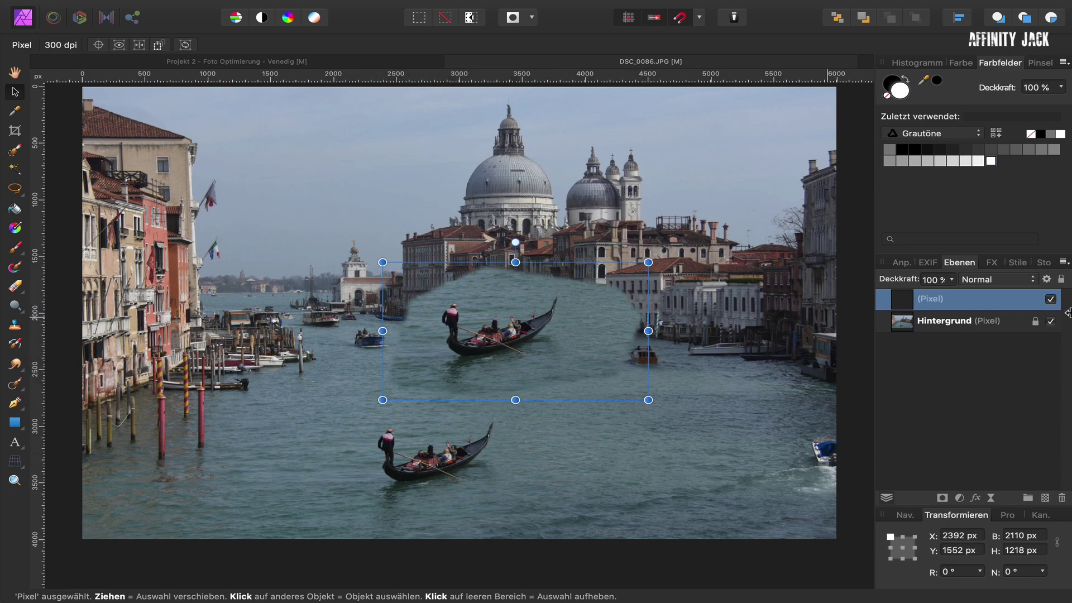
pyautogui.click(1050, 300)
pyautogui.click(1050, 300)
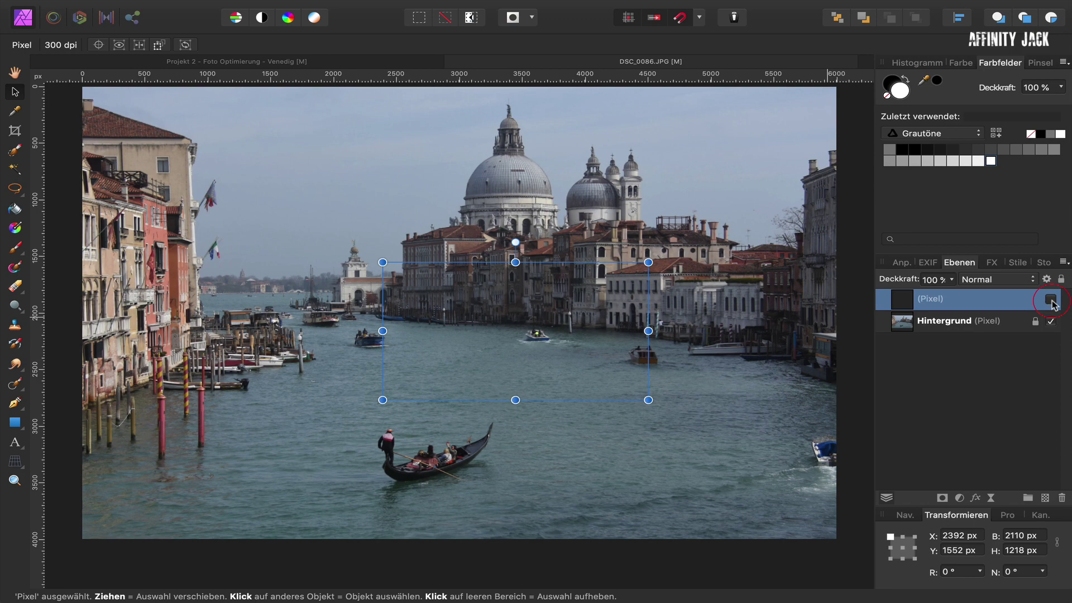
pyautogui.click(994, 327)
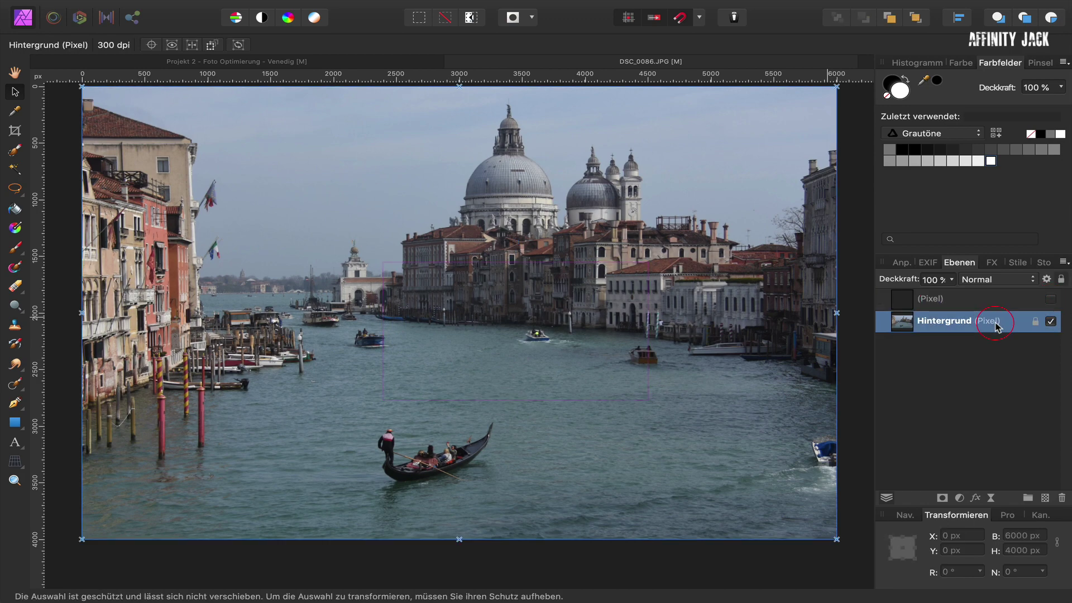
# Crop to 16:9 at 6000 × 3375 px, trimming bottom water, and briefly preview the gondola copy.
pyautogui.click(15, 132)
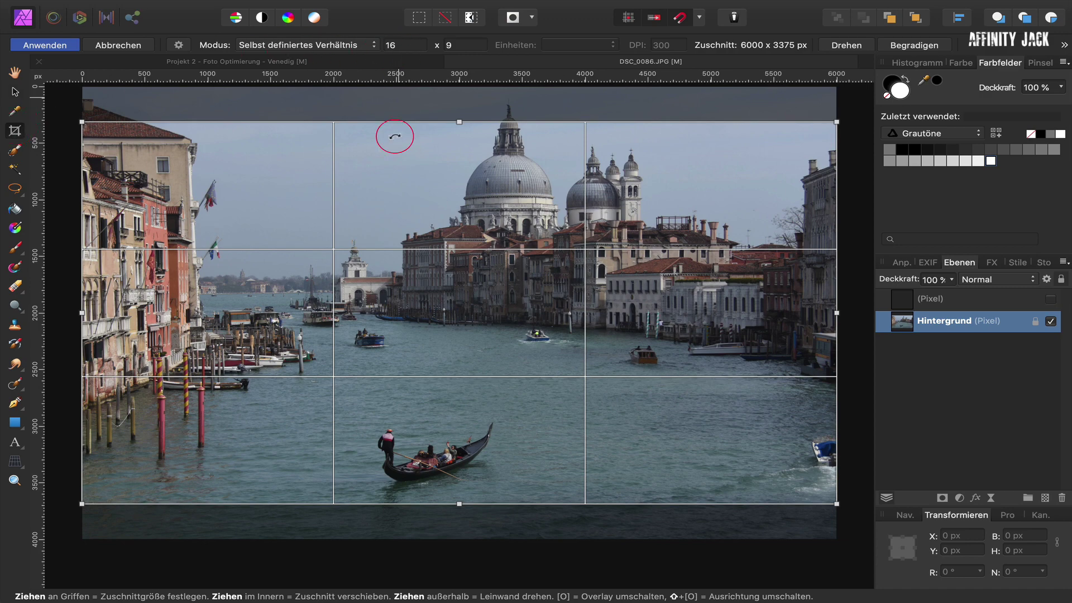
pyautogui.moveTo(396, 179); pyautogui.dragTo(397, 143)
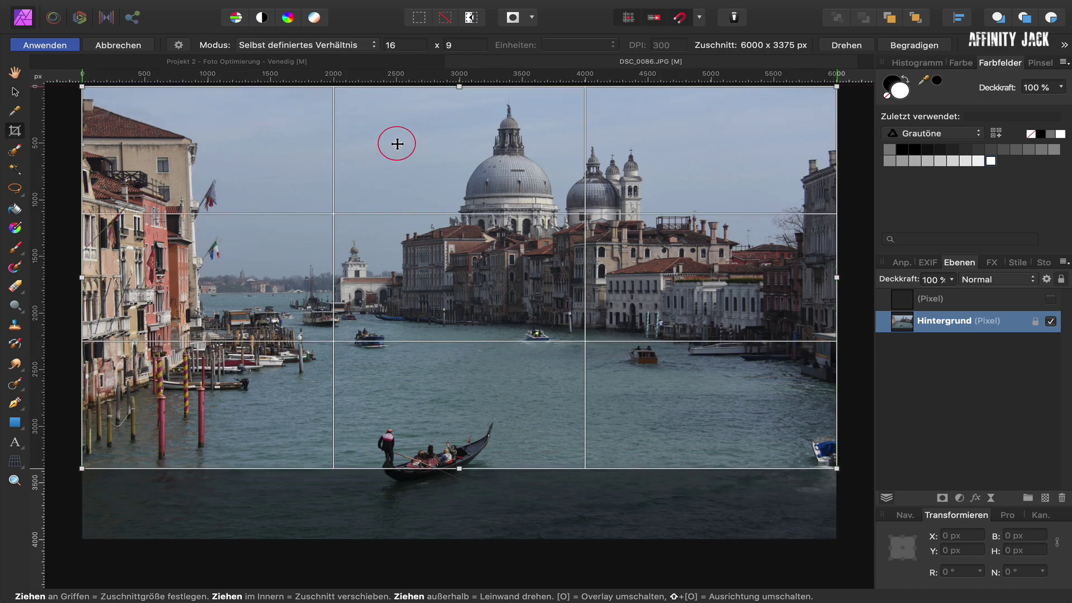
pyautogui.press('h')
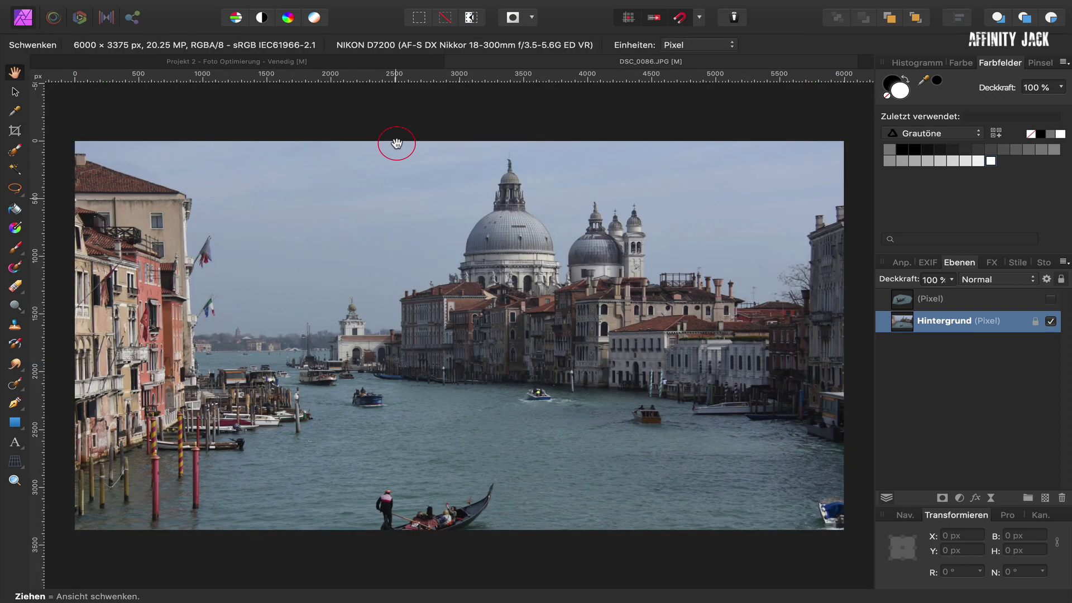
pyautogui.click(1051, 300)
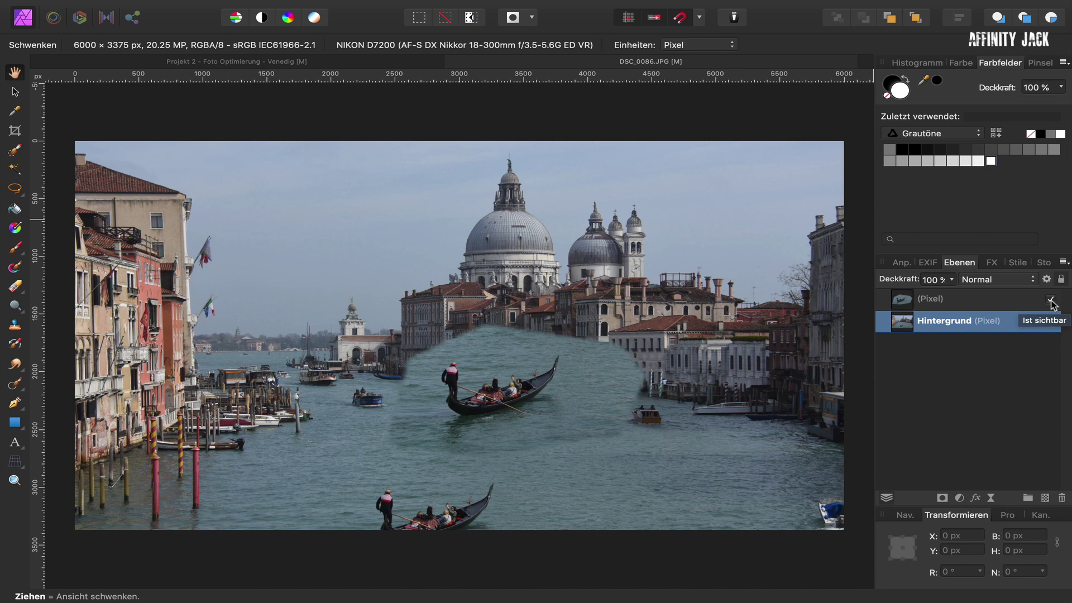
pyautogui.click(1051, 299)
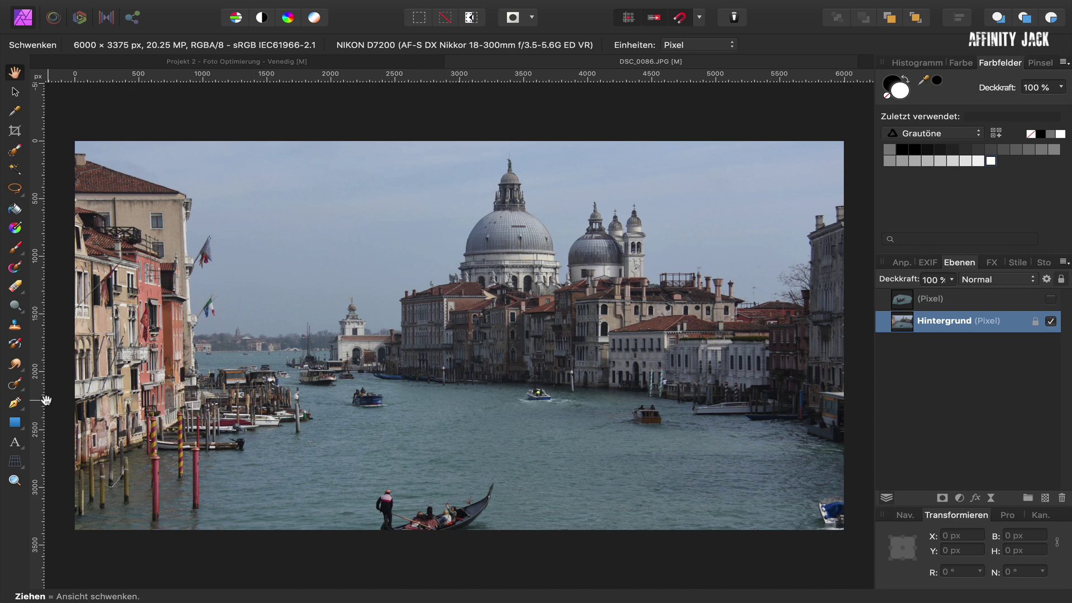
# Paint out the two small blue boats with the Restaurieren brush, then show the gondola copy layer.
pyautogui.click(24, 391)
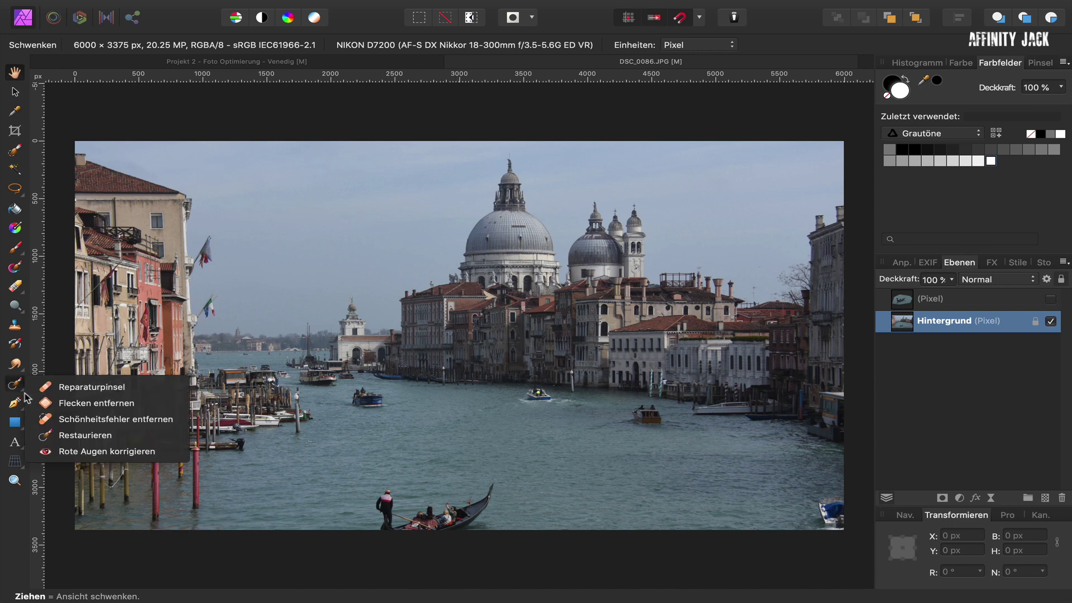
pyautogui.click(70, 436)
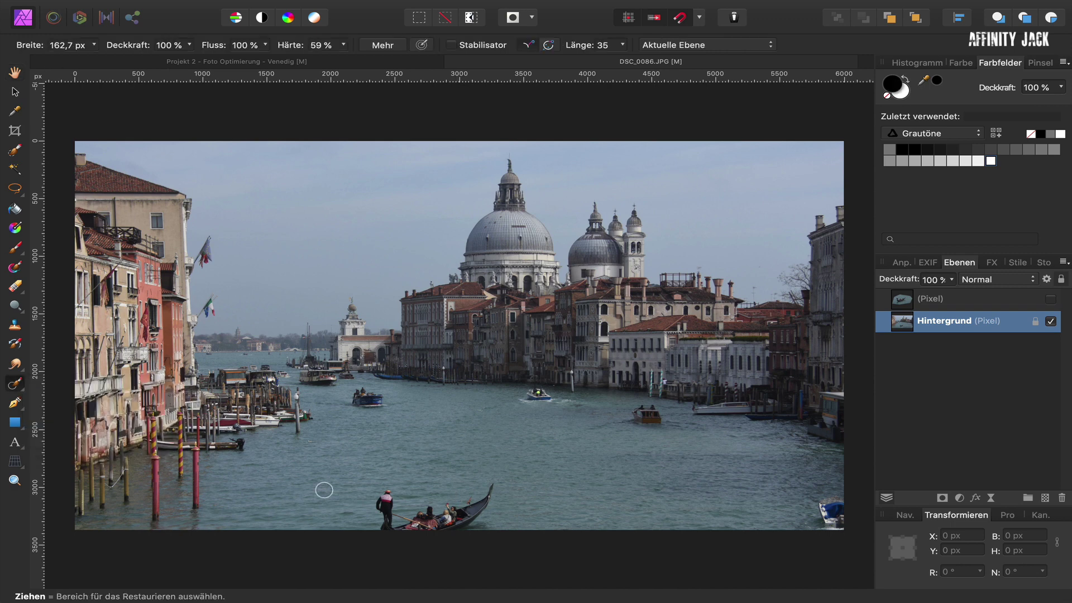
pyautogui.moveTo(340, 493)
pyautogui.mouseDown()
pyautogui.moveTo(490, 502)
pyautogui.moveTo(450, 503)
pyautogui.mouseUp()
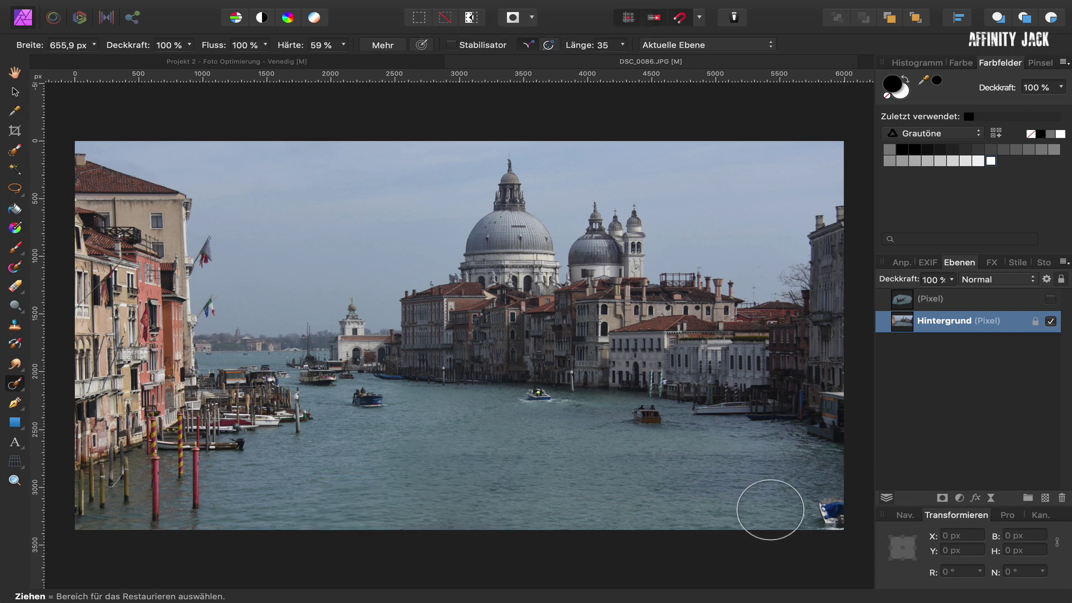
pyautogui.moveTo(803, 509); pyautogui.dragTo(825, 502)
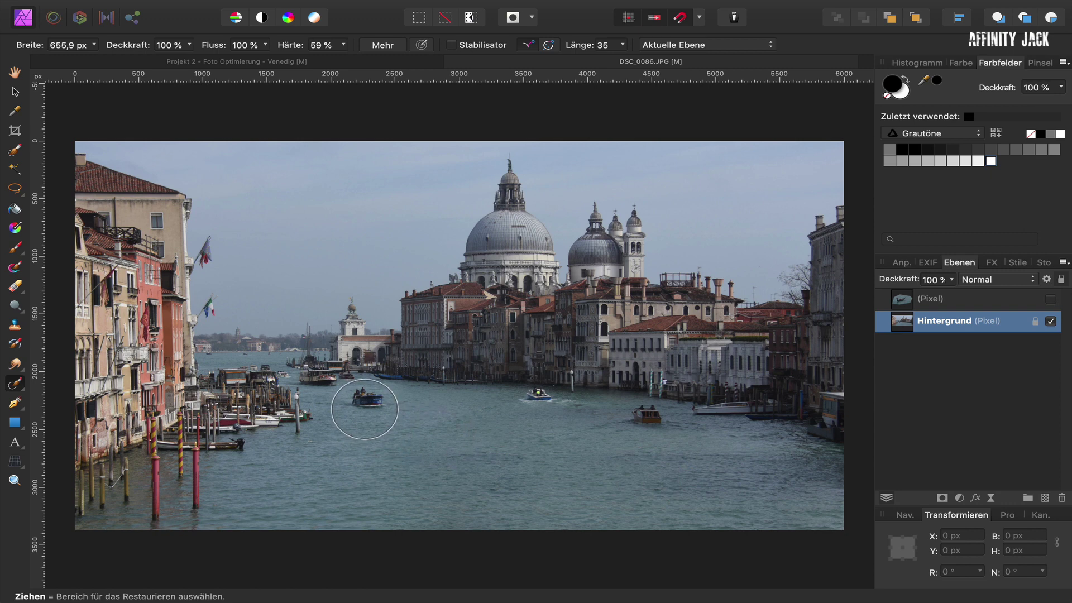
pyautogui.press('[')
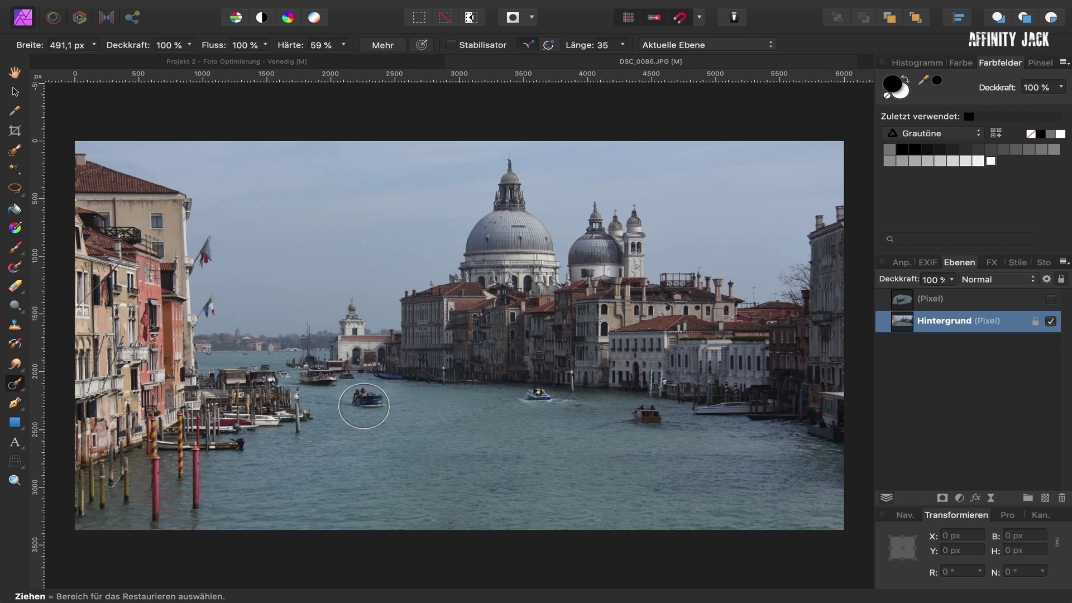
pyautogui.click(364, 405)
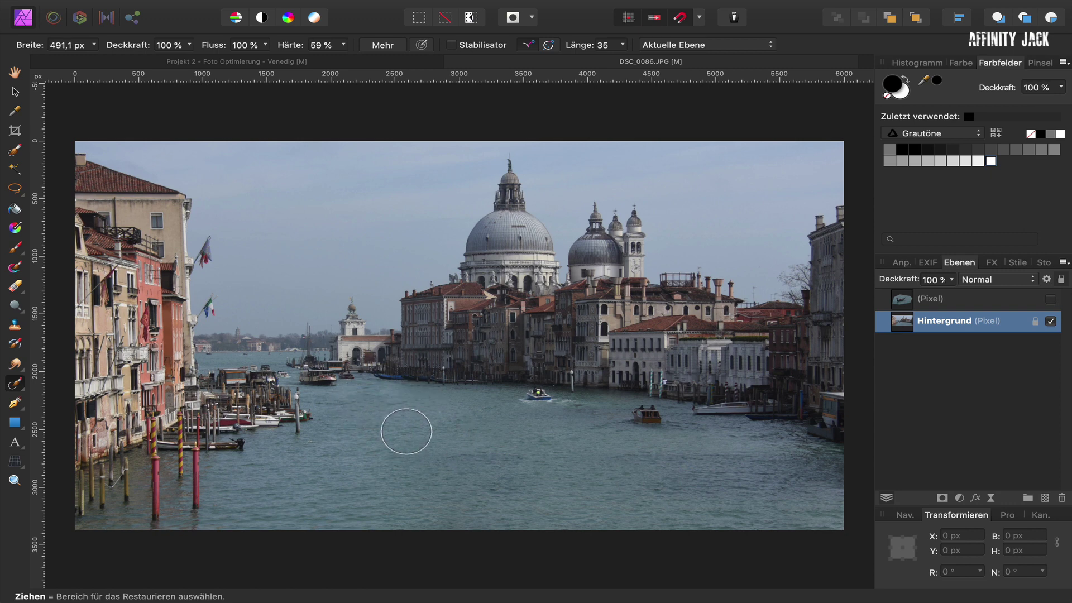
pyautogui.press('[')
pyautogui.click(1035, 302)
pyautogui.click(1050, 300)
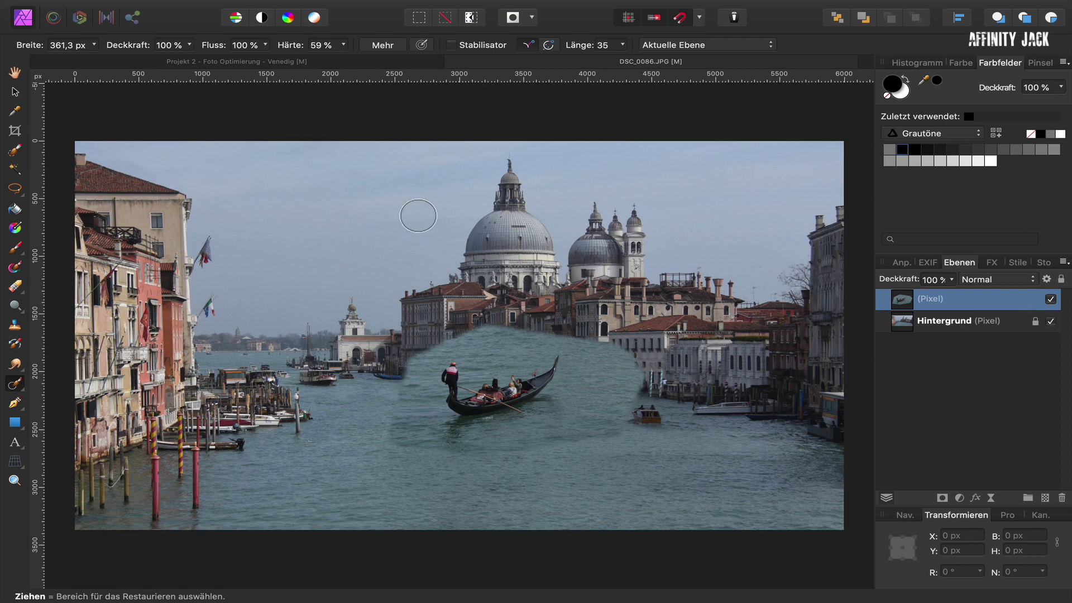
# Move the gondola copy down-left and add a layer mask, with the mask targeted for brushing.
pyautogui.click(15, 92)
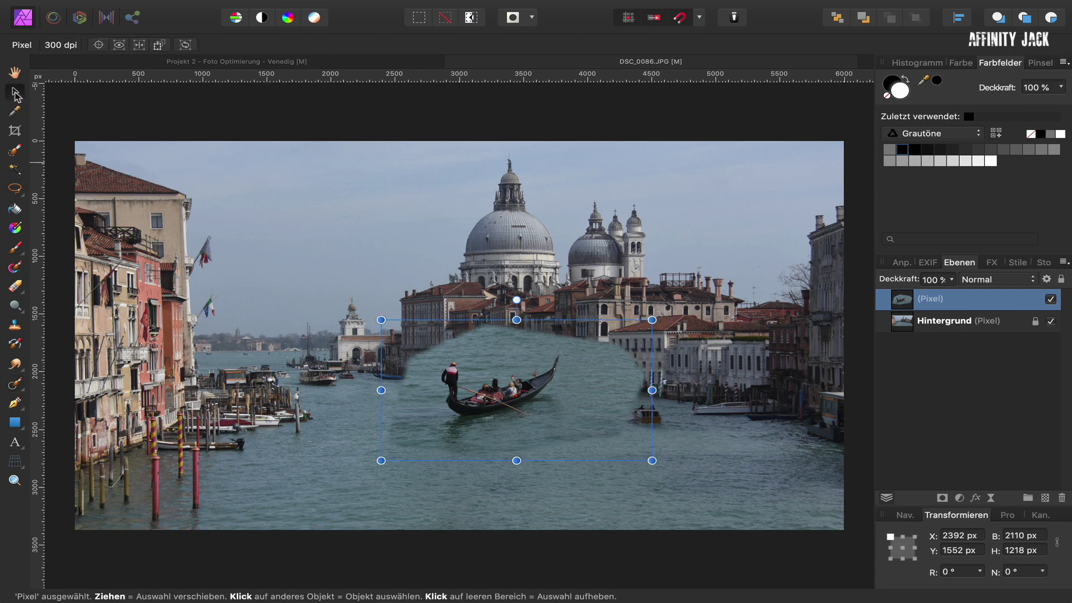
pyautogui.moveTo(536, 391); pyautogui.dragTo(450, 461)
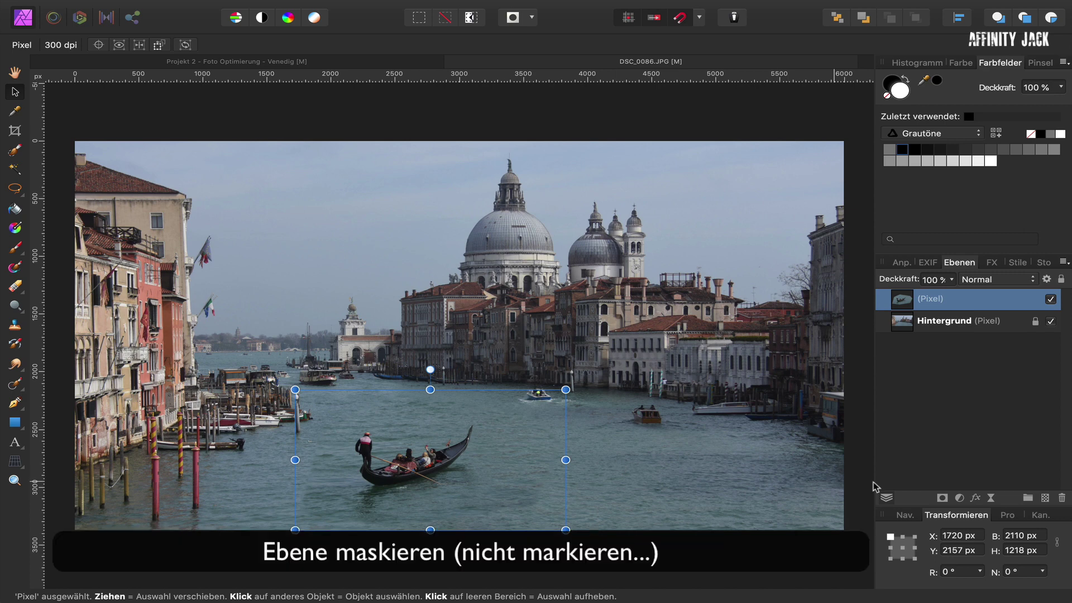
pyautogui.click(942, 498)
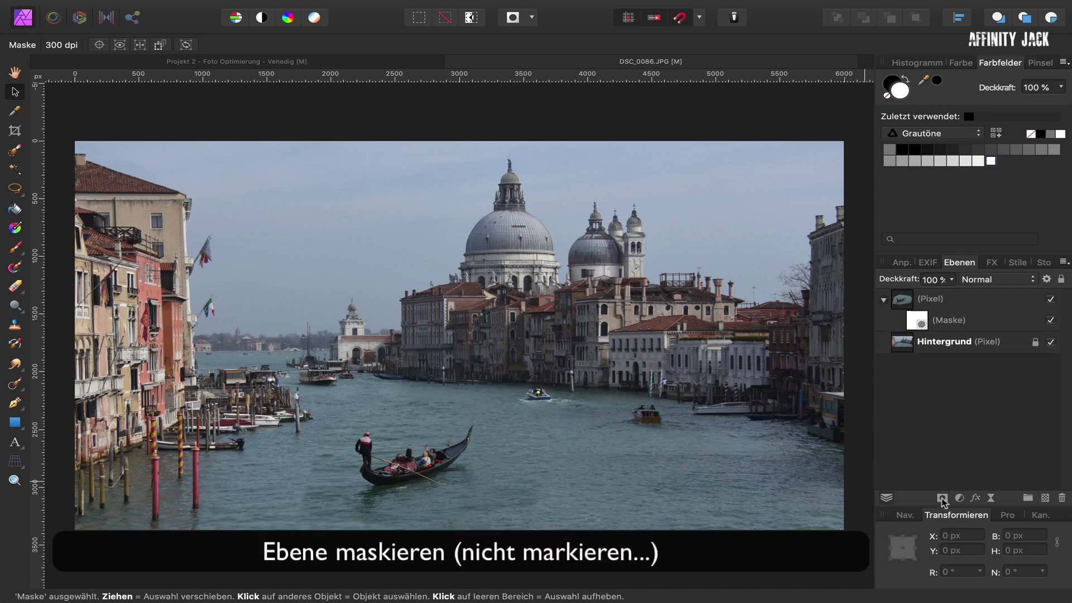
pyautogui.click(924, 324)
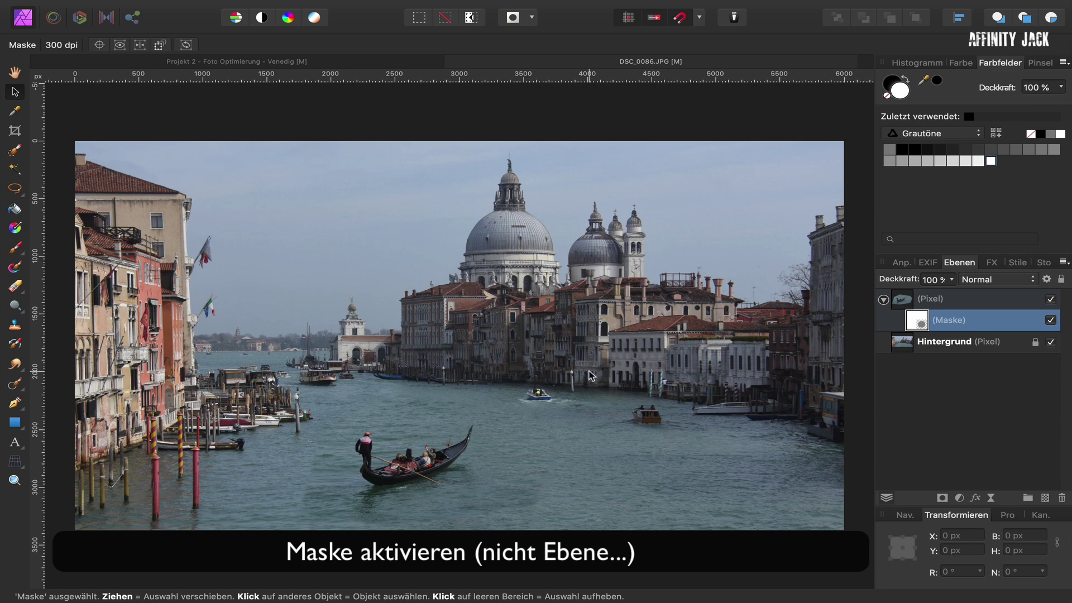
pyautogui.press('b')
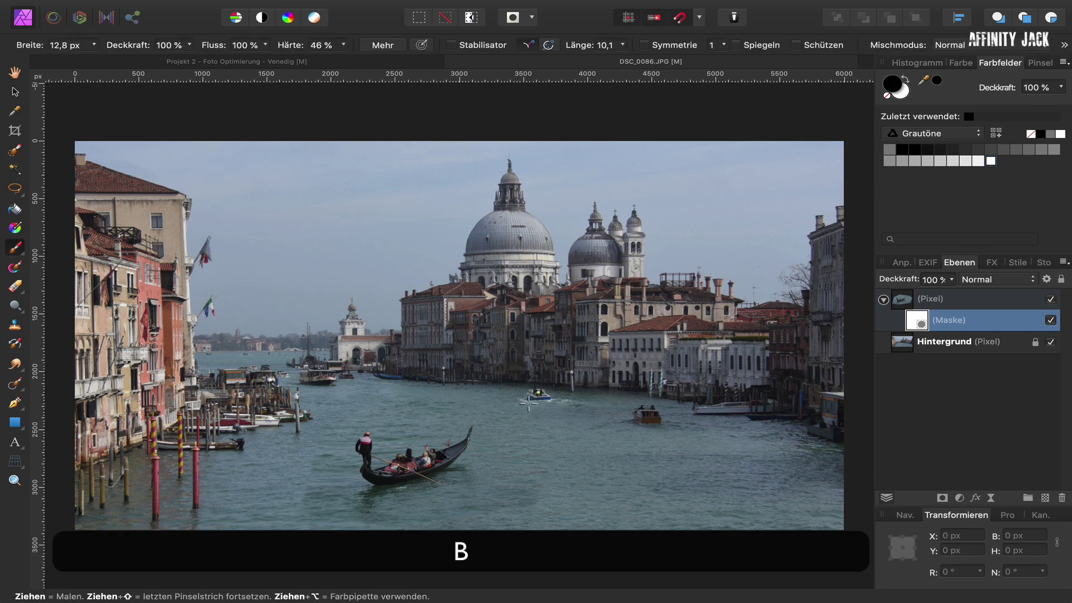
# Paint black with a large soft brush on the gondola mask's edges, then select the Pixel layer.
pyautogui.moveTo(528, 404)
pyautogui.mouseDown()
pyautogui.moveTo(523, 523)
pyautogui.moveTo(293, 524)
pyautogui.moveTo(423, 381)
pyautogui.moveTo(582, 504)
pyautogui.moveTo(608, 504)
pyautogui.mouseUp()
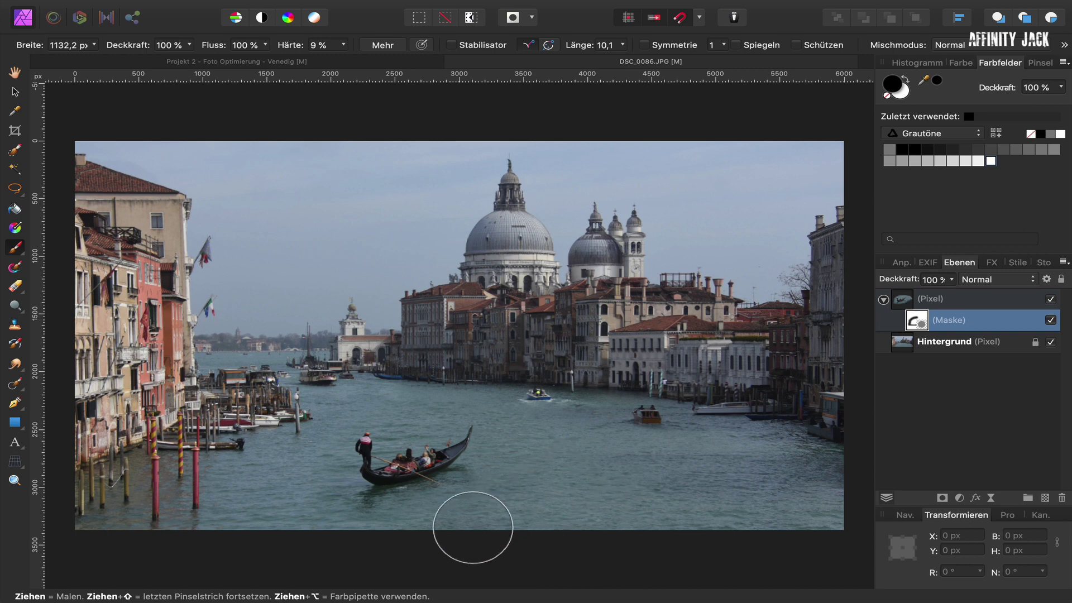
pyautogui.press('[')
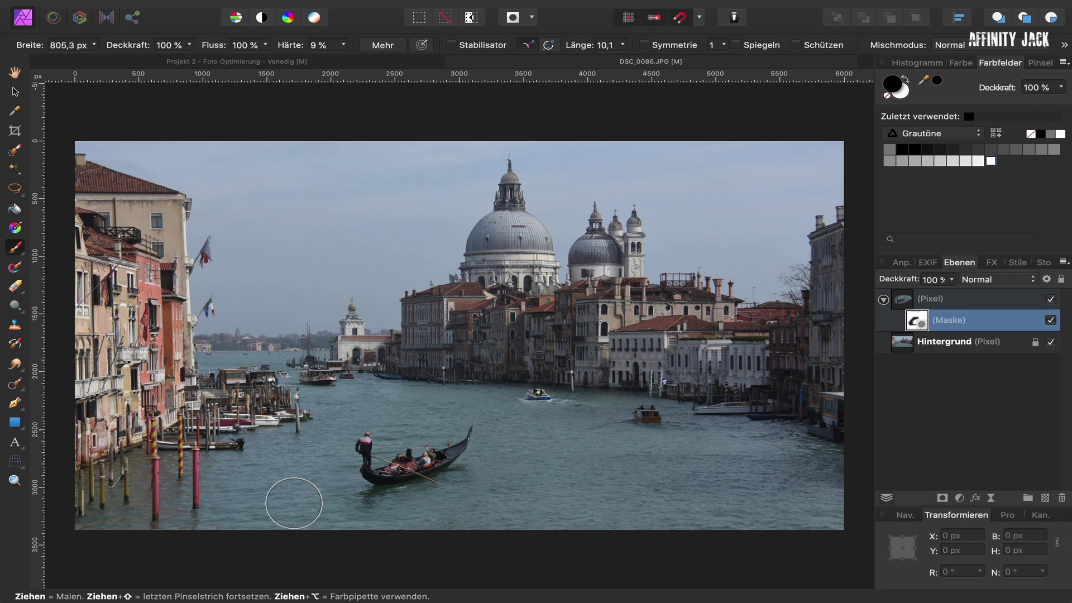
pyautogui.click(903, 301)
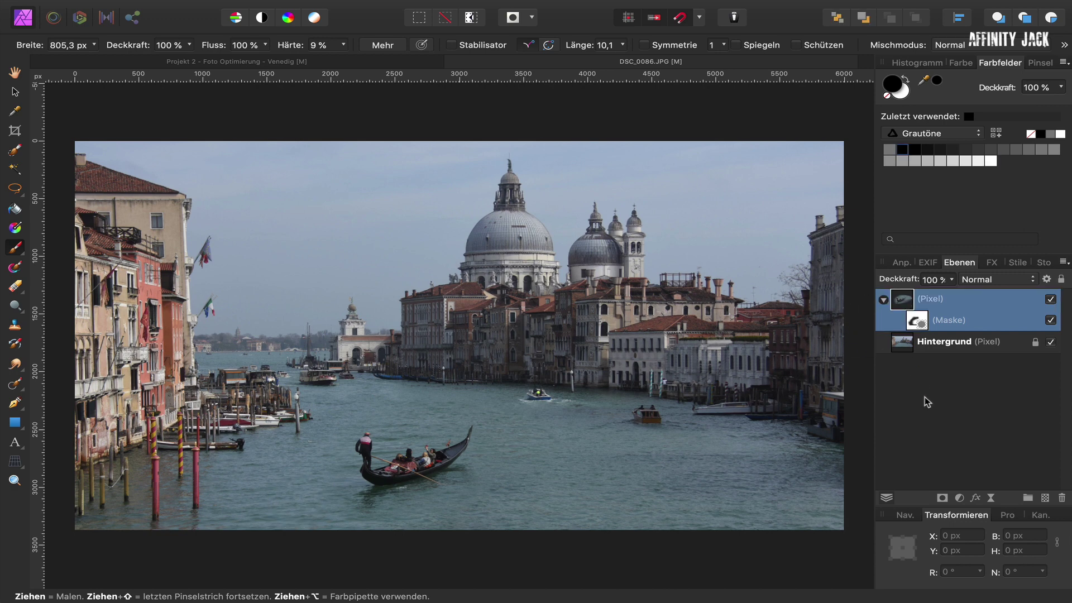
# Add a Levels adjustment with black level 4% and white level 85%, comparing it on and off.
pyautogui.click(959, 497)
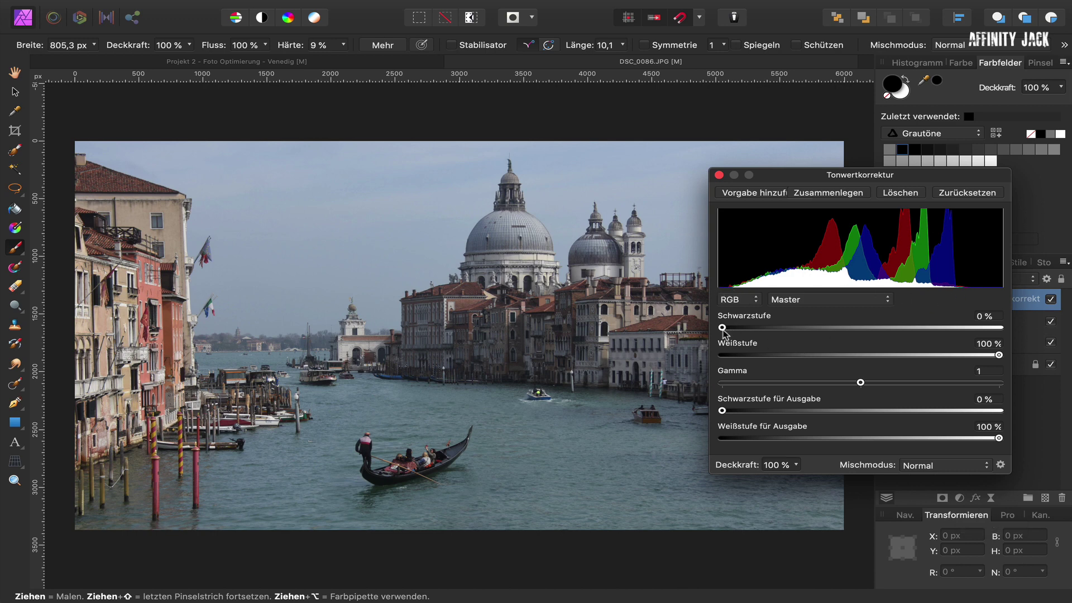
pyautogui.moveTo(722, 328); pyautogui.dragTo(734, 329)
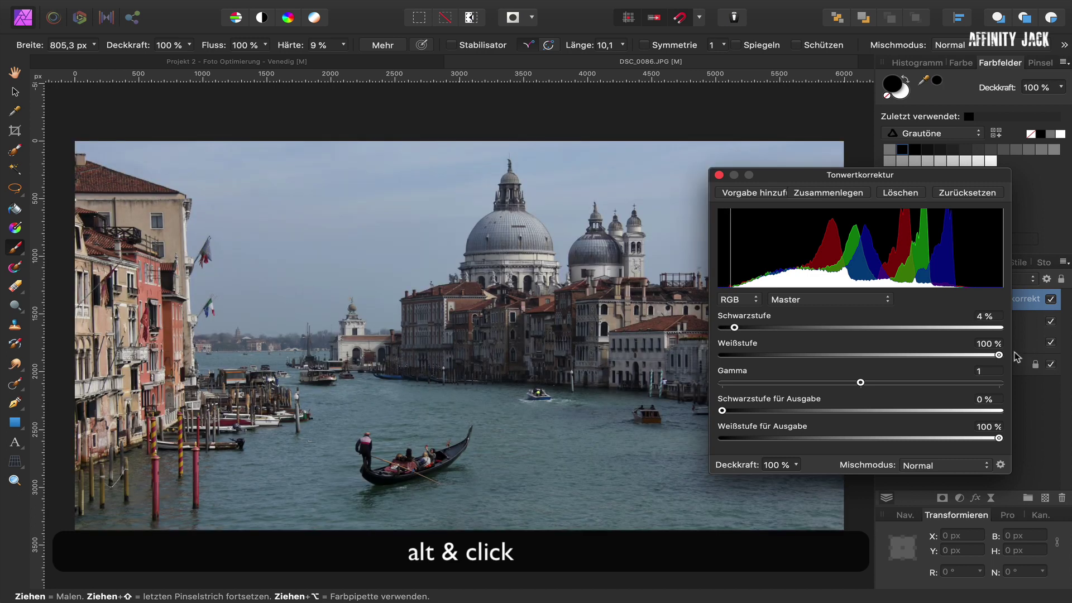
pyautogui.moveTo(999, 355); pyautogui.dragTo(958, 356)
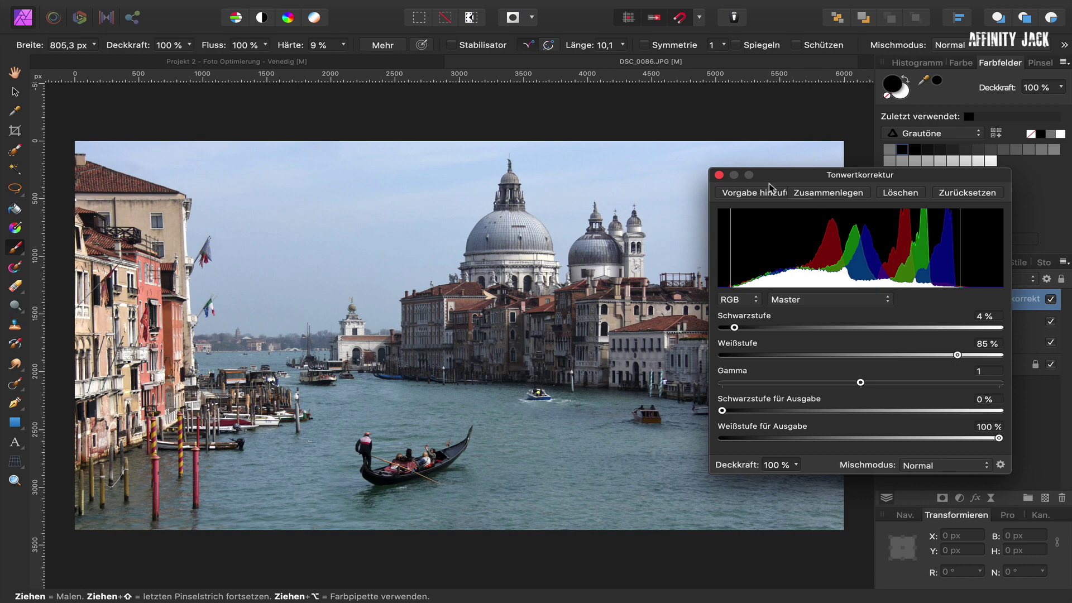
pyautogui.click(719, 175)
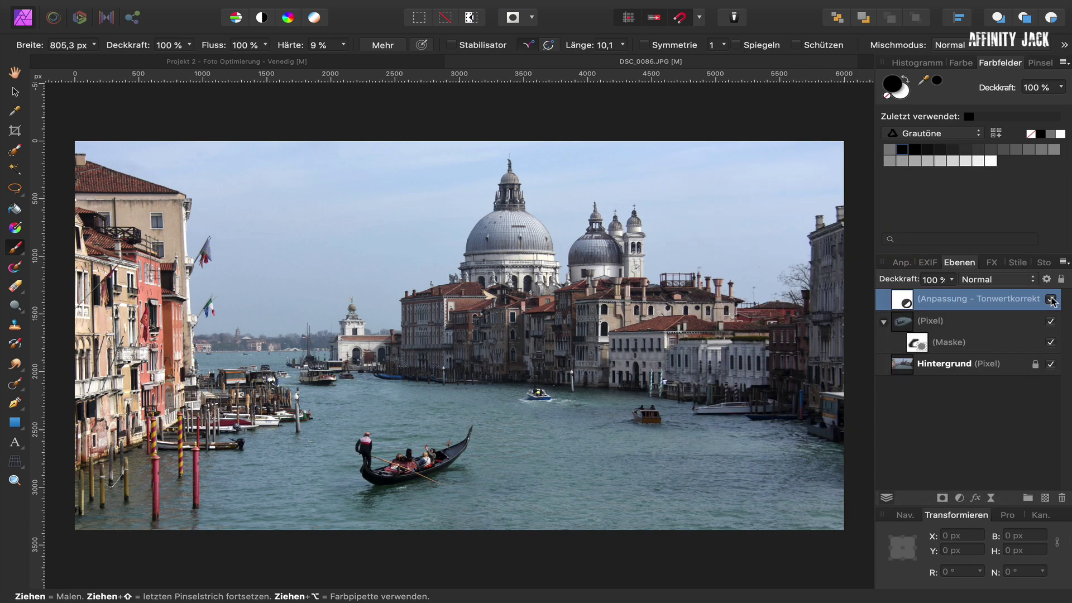
pyautogui.click(1050, 299)
pyautogui.click(1050, 299)
pyautogui.click(959, 497)
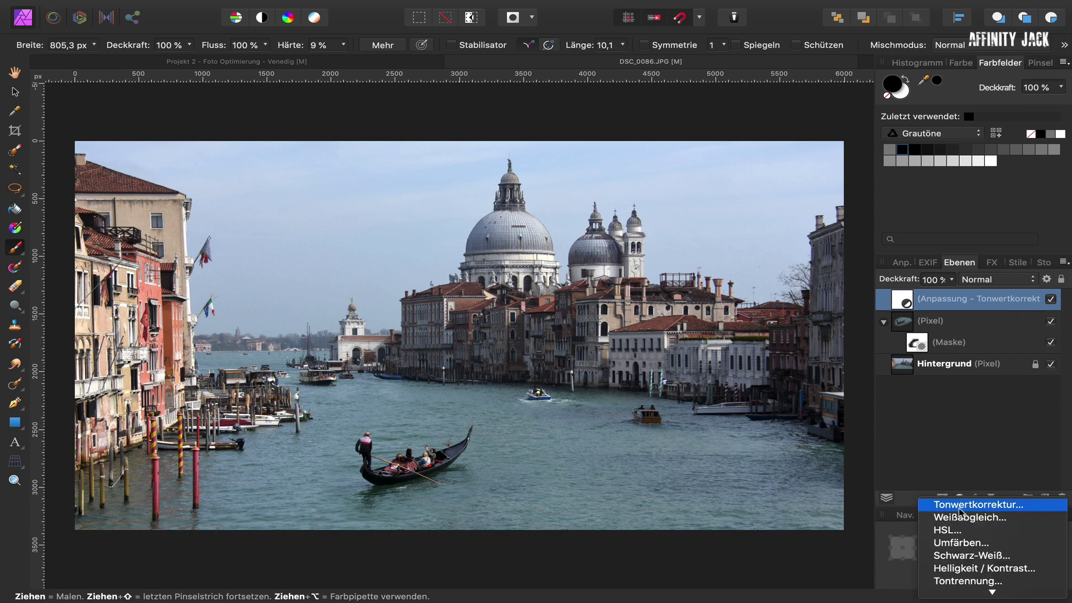
# Add an HSL adjustment targeting the water's blue, with hue shift −17° and saturation +9%.
pyautogui.click(956, 530)
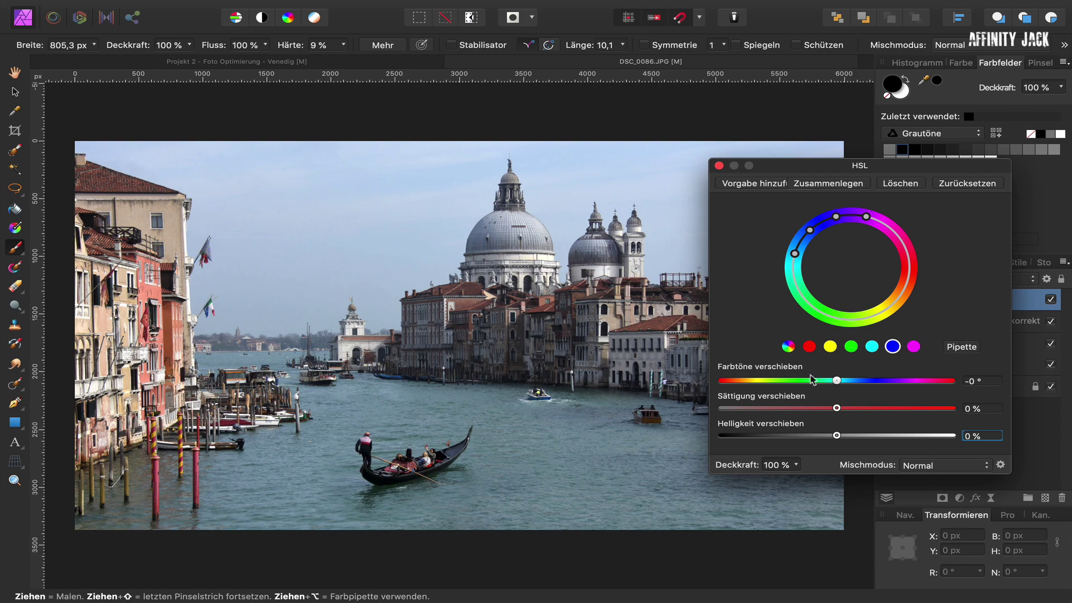
pyautogui.click(961, 347)
pyautogui.click(518, 450)
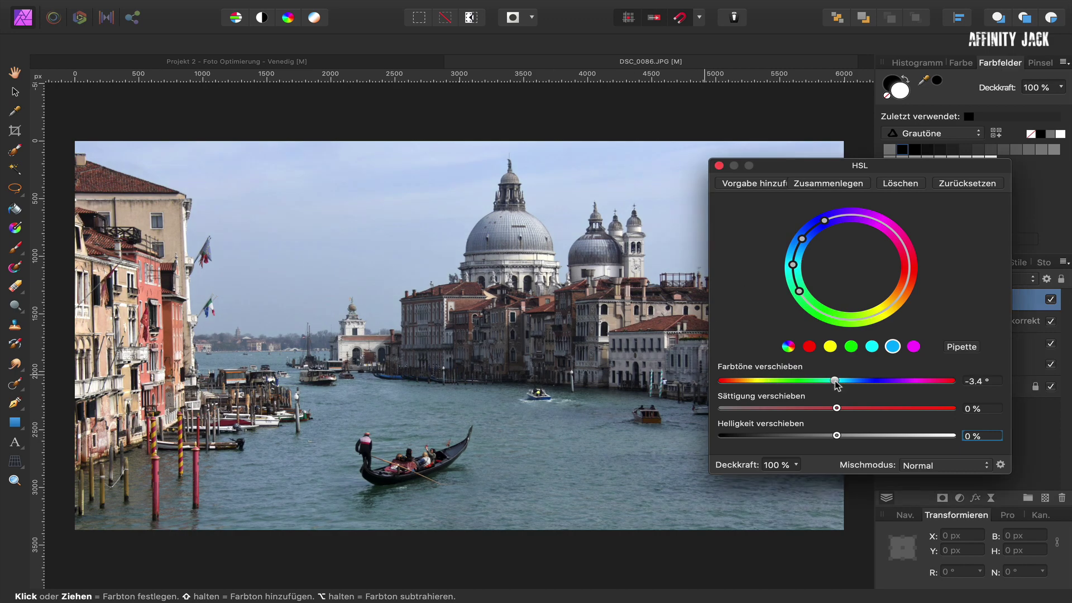
pyautogui.moveTo(837, 381); pyautogui.dragTo(826, 383)
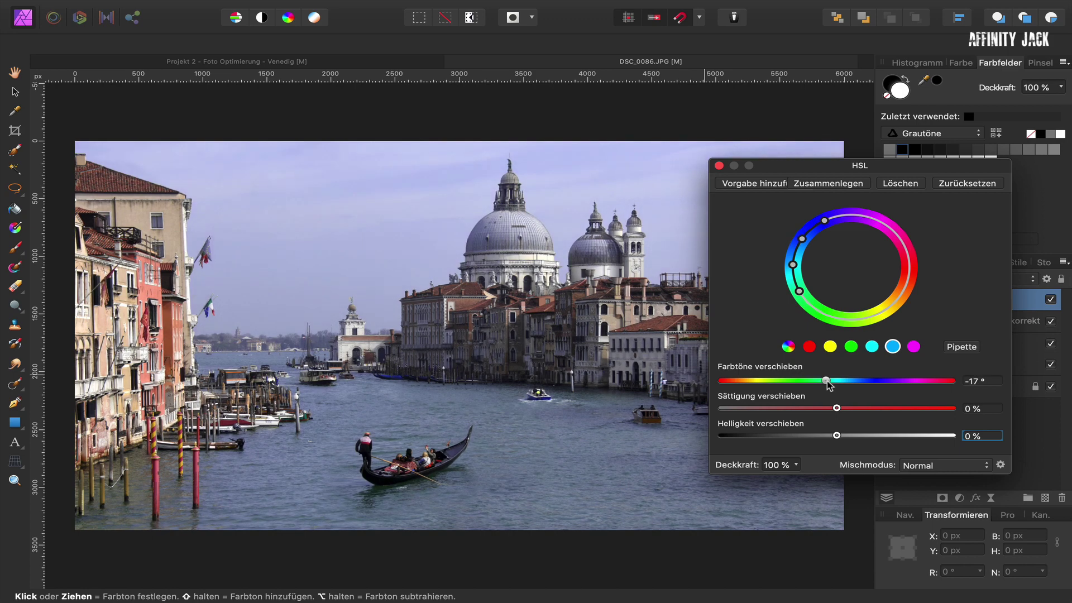
pyautogui.moveTo(836, 408); pyautogui.dragTo(849, 412)
pyautogui.click(719, 166)
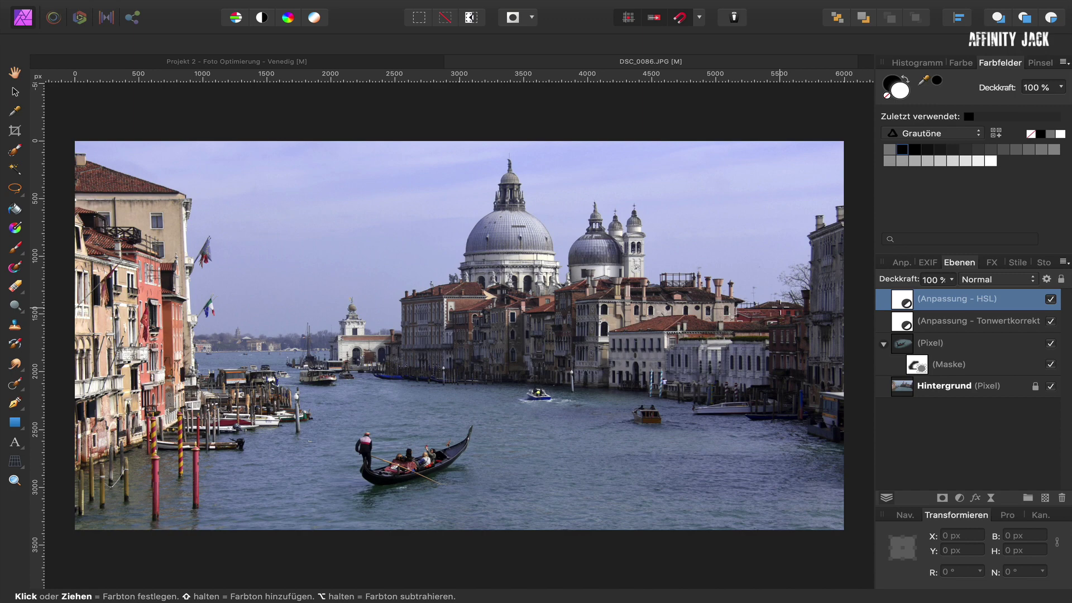
# Mask the HSL effect off the left-hand buildings and domes, then compare it on and off.
pyautogui.press('b')
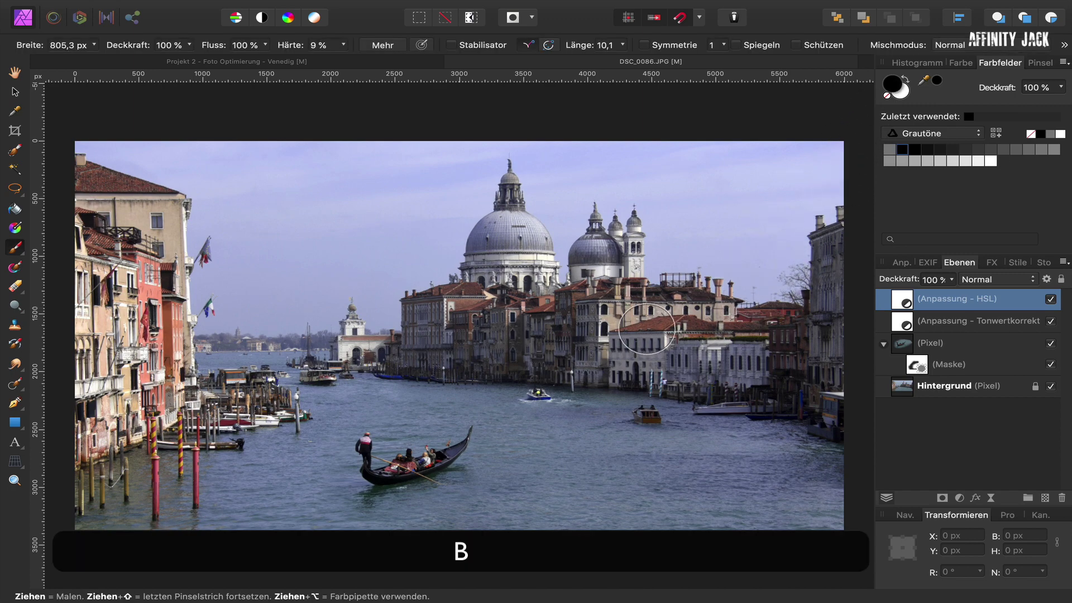
pyautogui.moveTo(538, 323)
pyautogui.mouseDown()
pyautogui.moveTo(544, 302)
pyautogui.moveTo(509, 240)
pyautogui.moveTo(478, 311)
pyautogui.mouseUp()
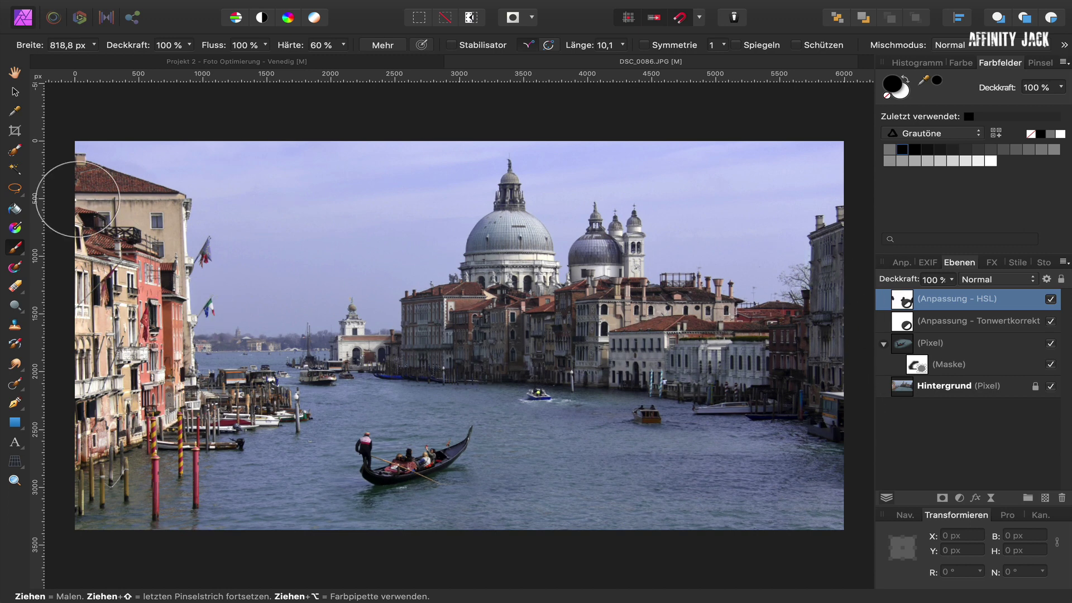
pyautogui.moveTo(79, 199)
pyautogui.mouseDown()
pyautogui.moveTo(66, 436)
pyautogui.moveTo(99, 213)
pyautogui.moveTo(129, 308)
pyautogui.mouseUp()
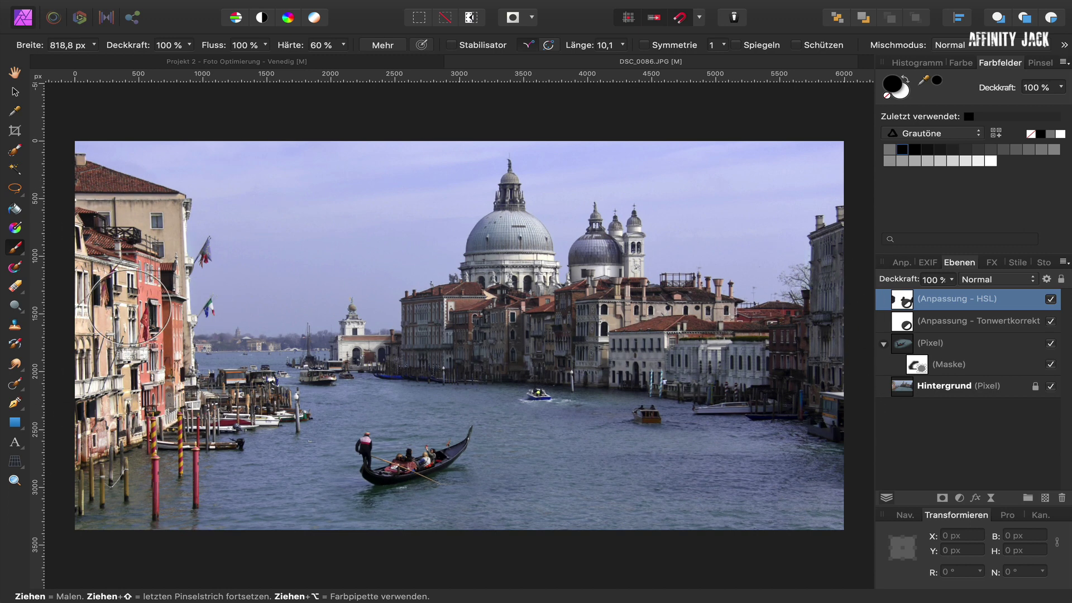
pyautogui.click(1050, 299)
pyautogui.click(1050, 299)
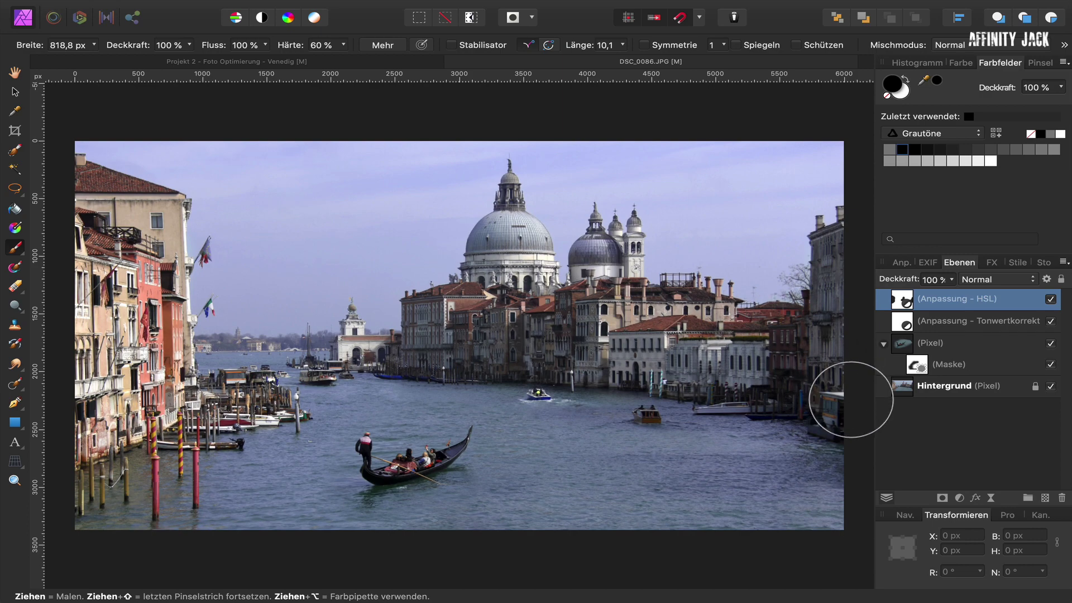
# Add a second HSL adjustment sampled from the sky, with hue shift 53.2° and saturation 32%.
pyautogui.click(959, 497)
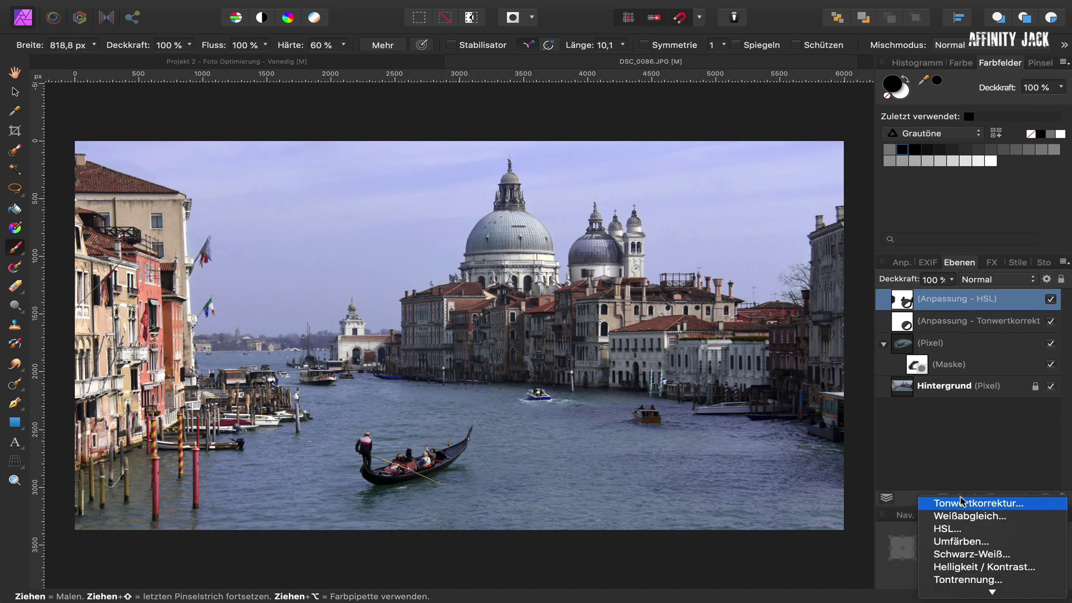
pyautogui.click(958, 528)
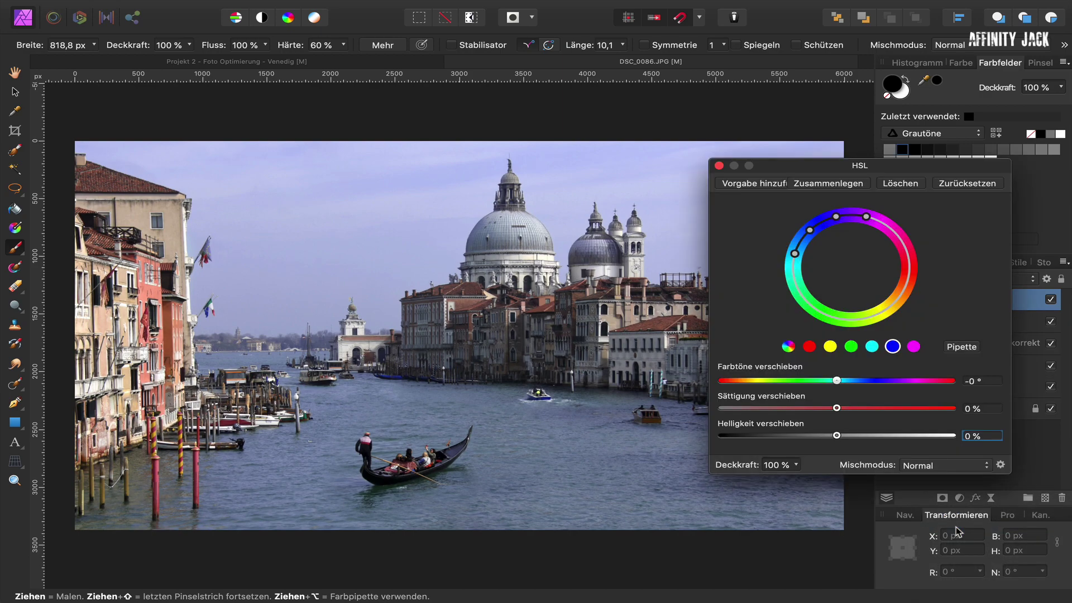
pyautogui.click(961, 350)
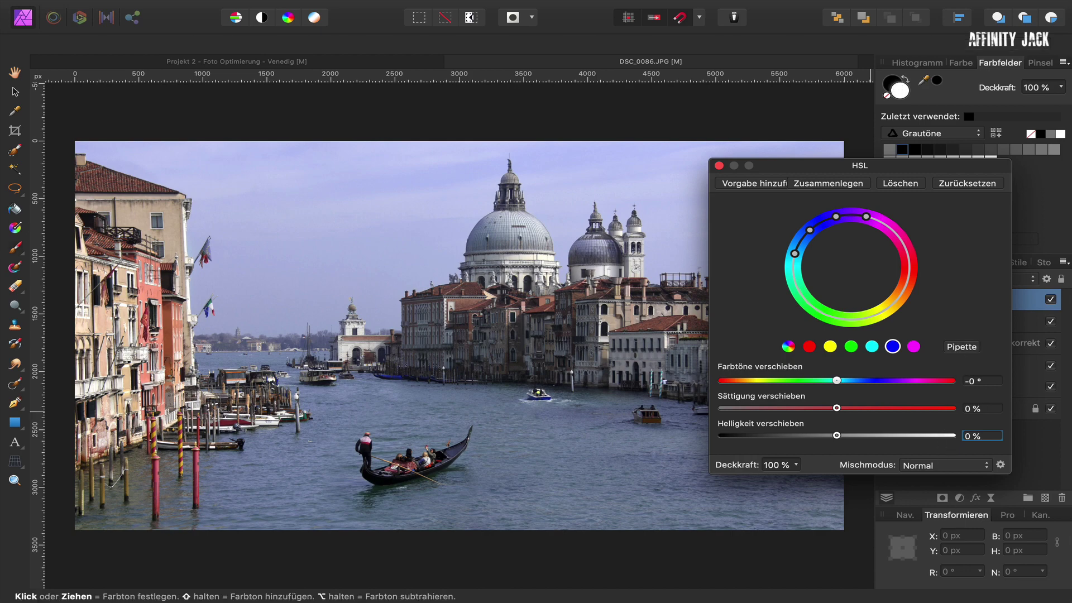
pyautogui.click(694, 243)
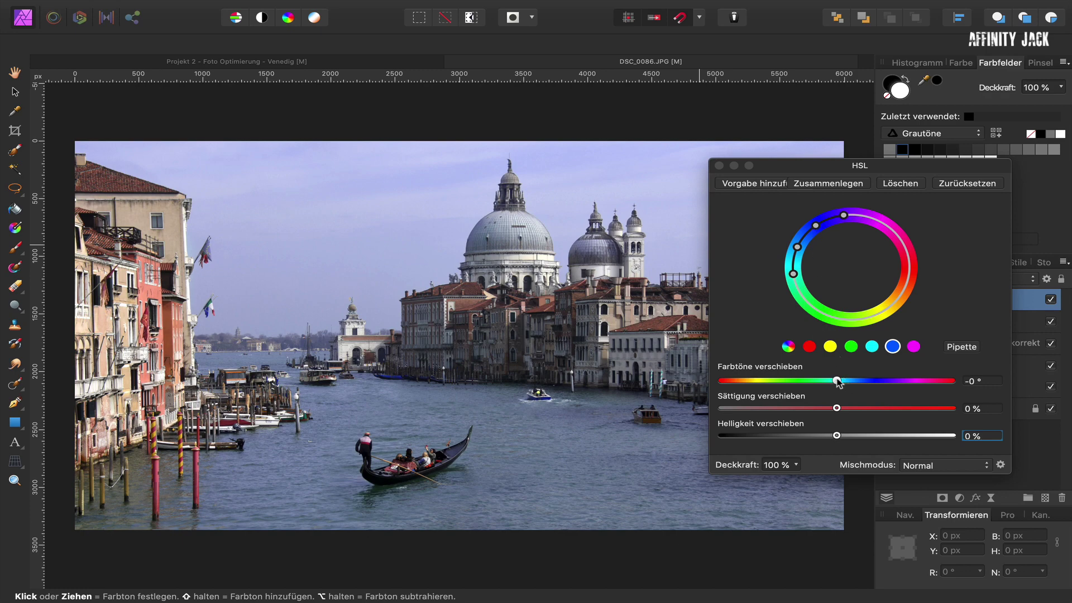
pyautogui.moveTo(838, 381); pyautogui.dragTo(872, 383)
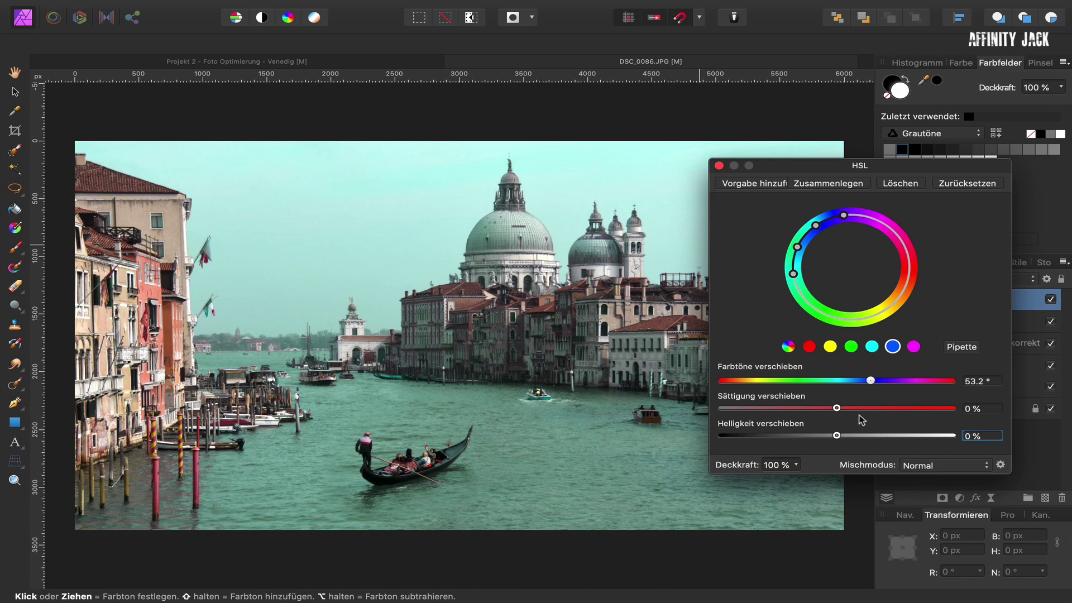
pyautogui.moveTo(836, 409); pyautogui.dragTo(873, 411)
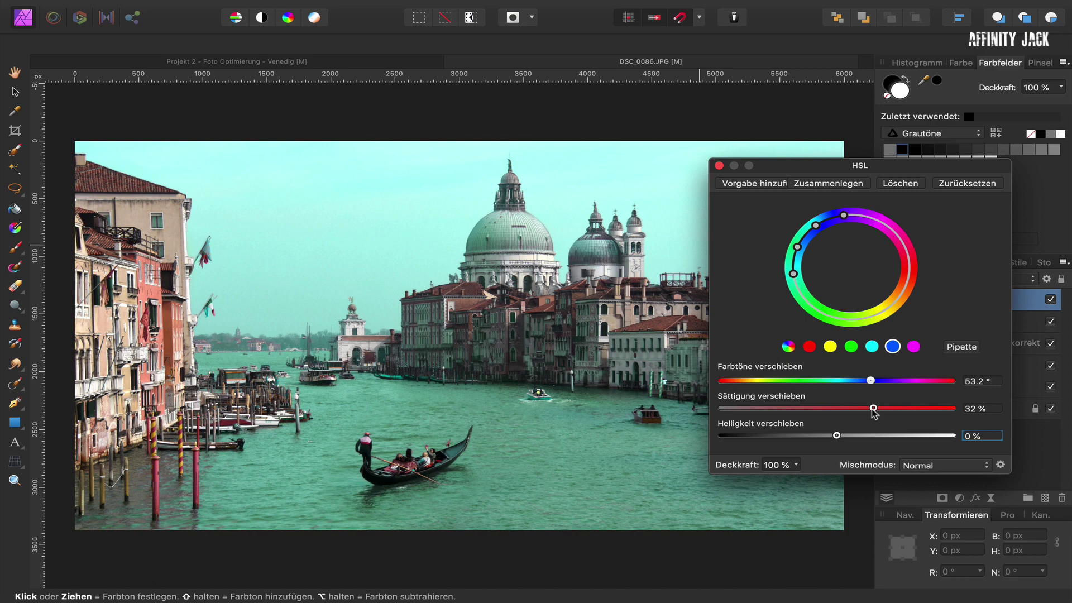
pyautogui.click(719, 165)
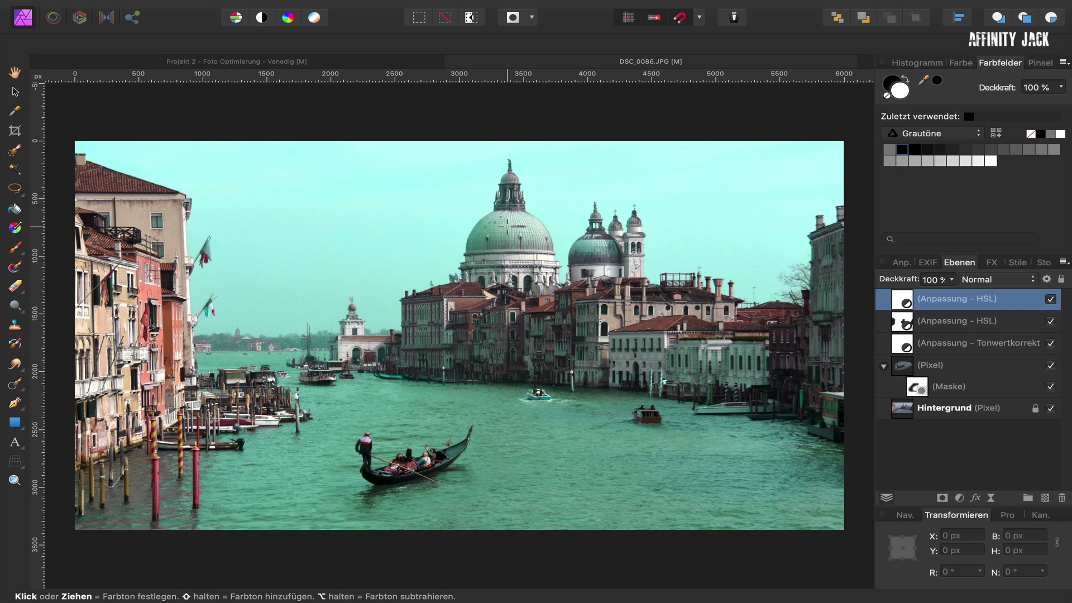
# Invert the new HSL mask to hide the effect and set up a white brush.
pyautogui.press('super+i')
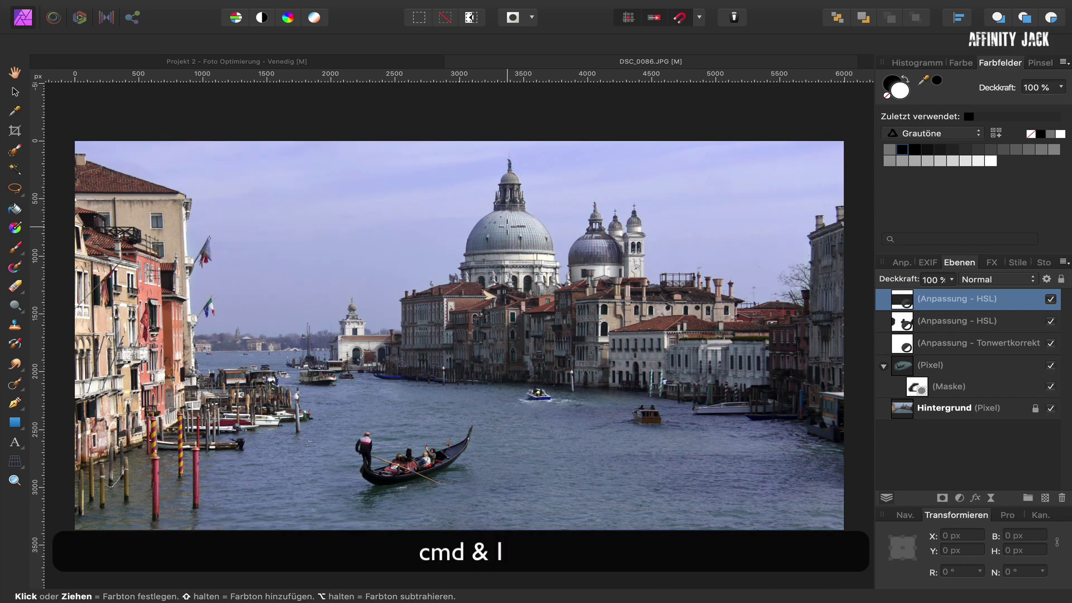
pyautogui.press('b')
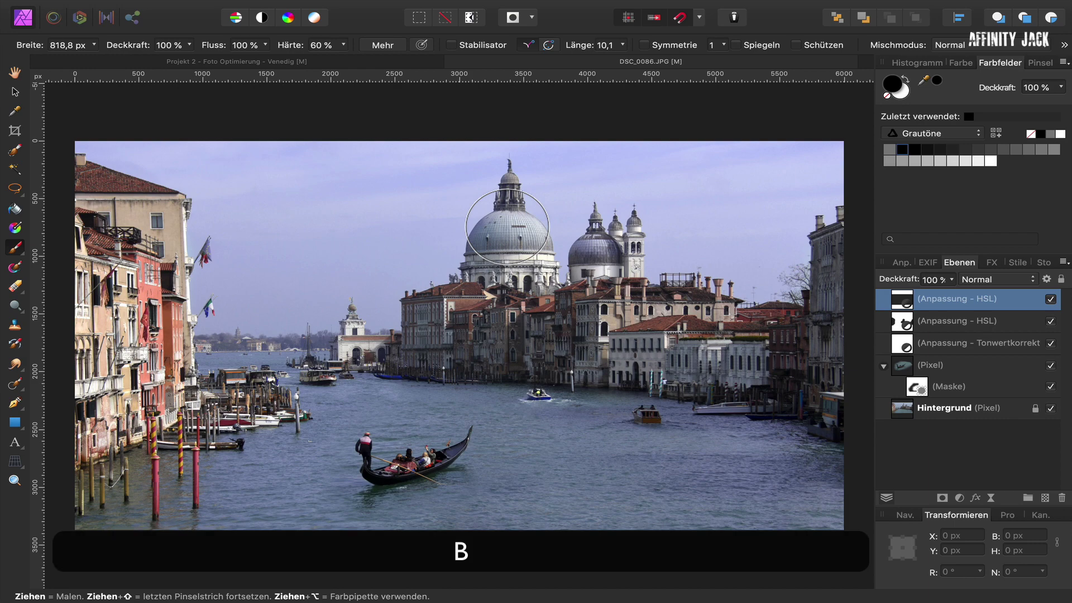
pyautogui.press('x')
pyautogui.moveTo(506, 227)
pyautogui.mouseDown()
pyautogui.moveTo(509, 247)
pyautogui.moveTo(499, 245)
pyautogui.moveTo(514, 203)
pyautogui.moveTo(491, 201)
pyautogui.mouseUp()
pyautogui.press('super+z')
# Paint the green tint onto the mask along the dome's upper-left edge.
pyautogui.scroll(3, 500, 246)
pyautogui.scroll(3, 500, 245)
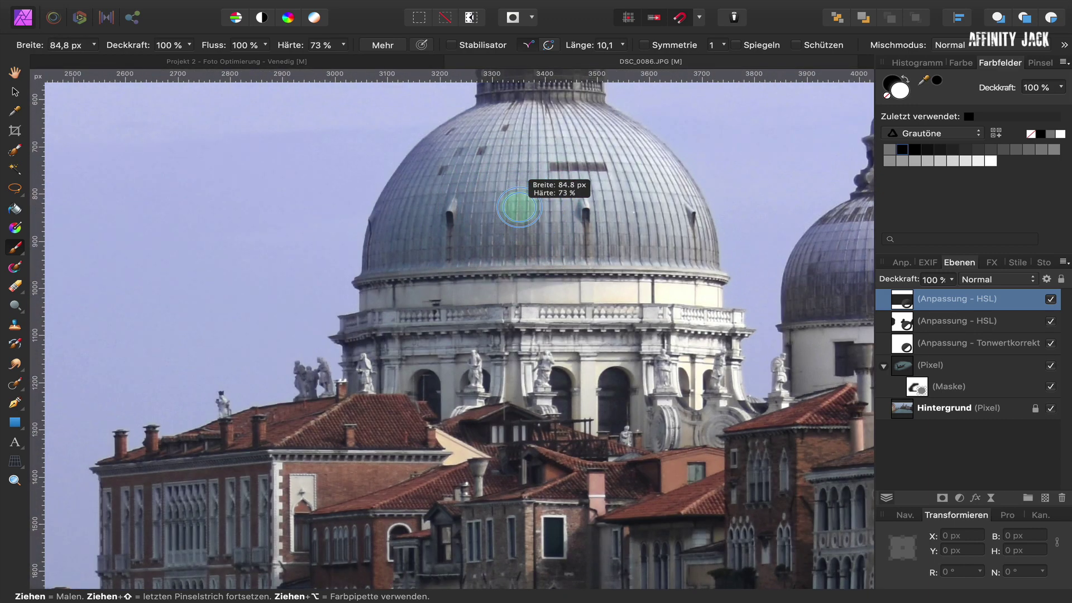
pyautogui.moveTo(383, 253)
pyautogui.mouseDown()
pyautogui.moveTo(505, 118)
pyautogui.moveTo(432, 258)
pyautogui.moveTo(576, 114)
pyautogui.moveTo(660, 162)
pyautogui.moveTo(700, 253)
pyautogui.moveTo(603, 255)
pyautogui.moveTo(558, 201)
pyautogui.moveTo(642, 203)
pyautogui.moveTo(575, 149)
pyautogui.moveTo(547, 242)
pyautogui.mouseUp()
pyautogui.scroll(3, 442, 219)
pyautogui.scroll(3, 443, 220)
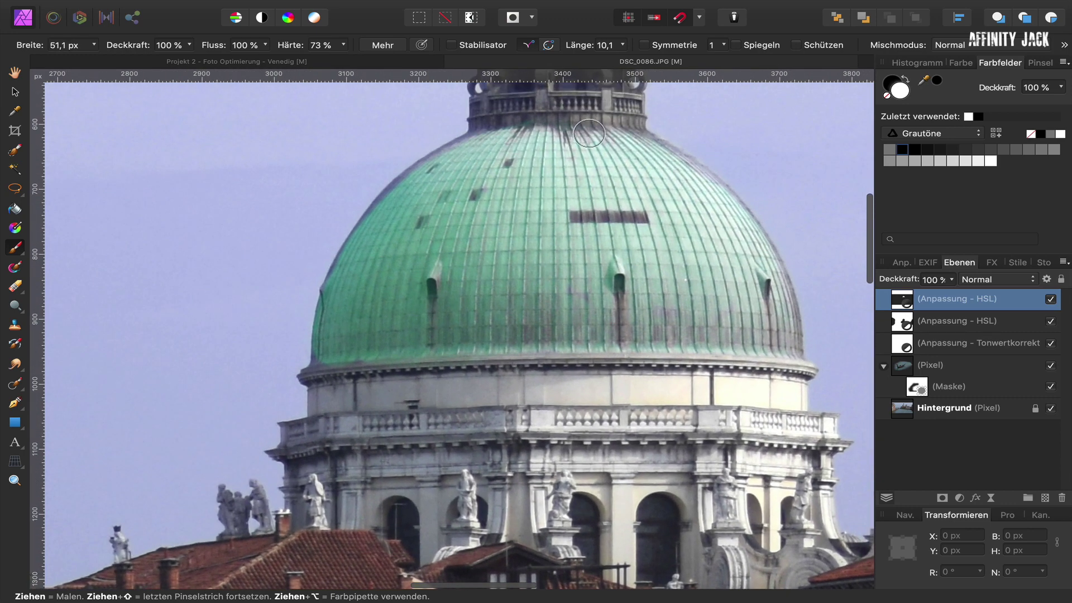
pyautogui.moveTo(589, 133)
pyautogui.mouseDown()
pyautogui.moveTo(477, 148)
pyautogui.moveTo(381, 212)
pyautogui.moveTo(323, 343)
pyautogui.moveTo(371, 348)
pyautogui.mouseUp()
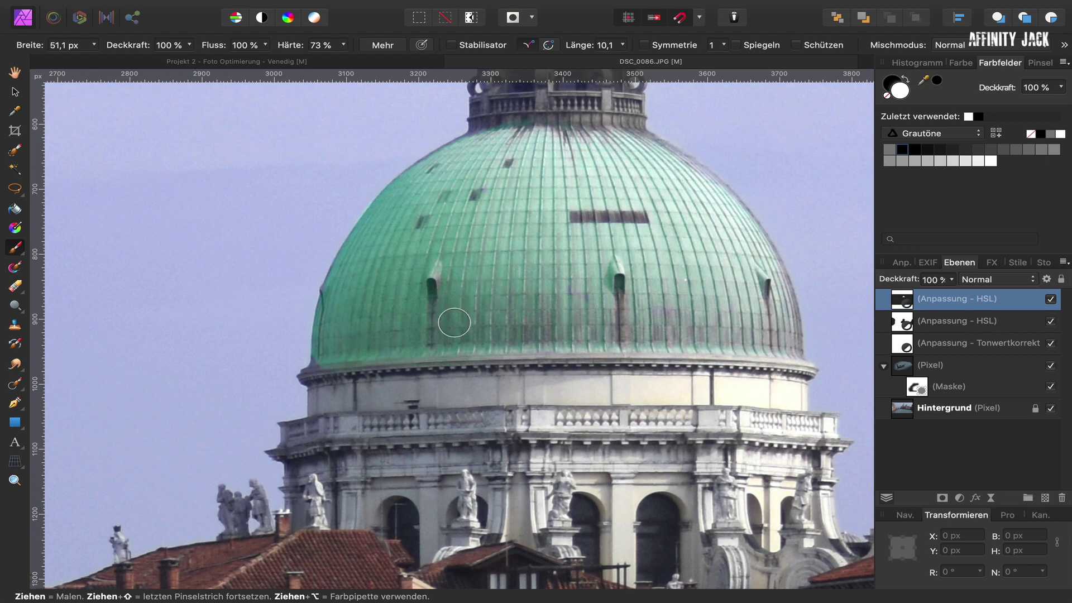
pyautogui.scroll(-2, 455, 323)
pyautogui.scroll(-1, 454, 323)
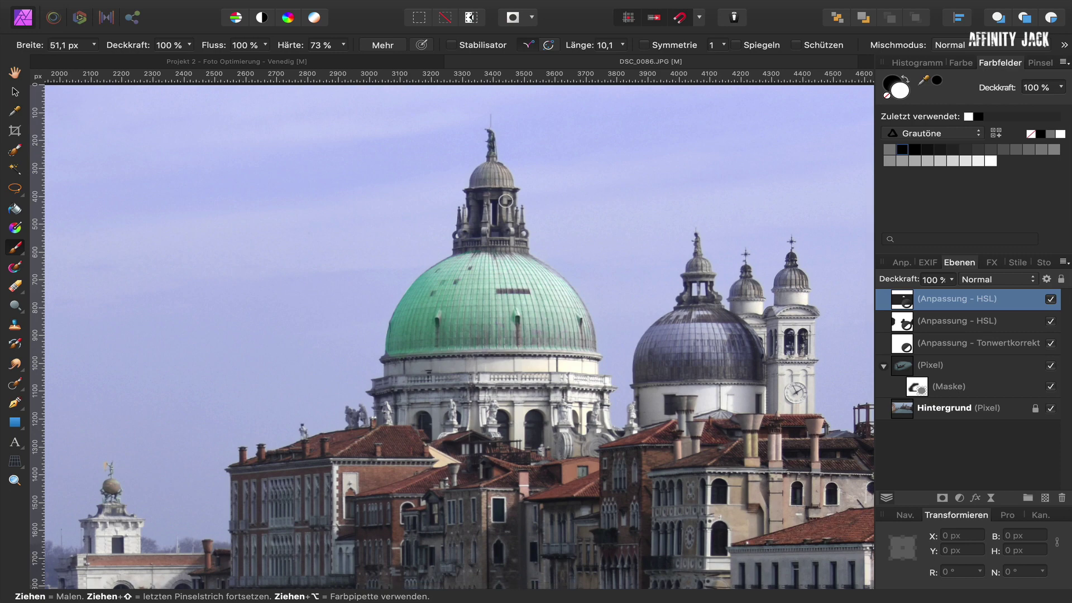
# Undo the stray dab on the grey dome and set the top HSL layer to 62 % opacity.
pyautogui.click(681, 339)
pyautogui.hotkey('ctrl', 'z')
pyautogui.hotkey('ctrl', '0')
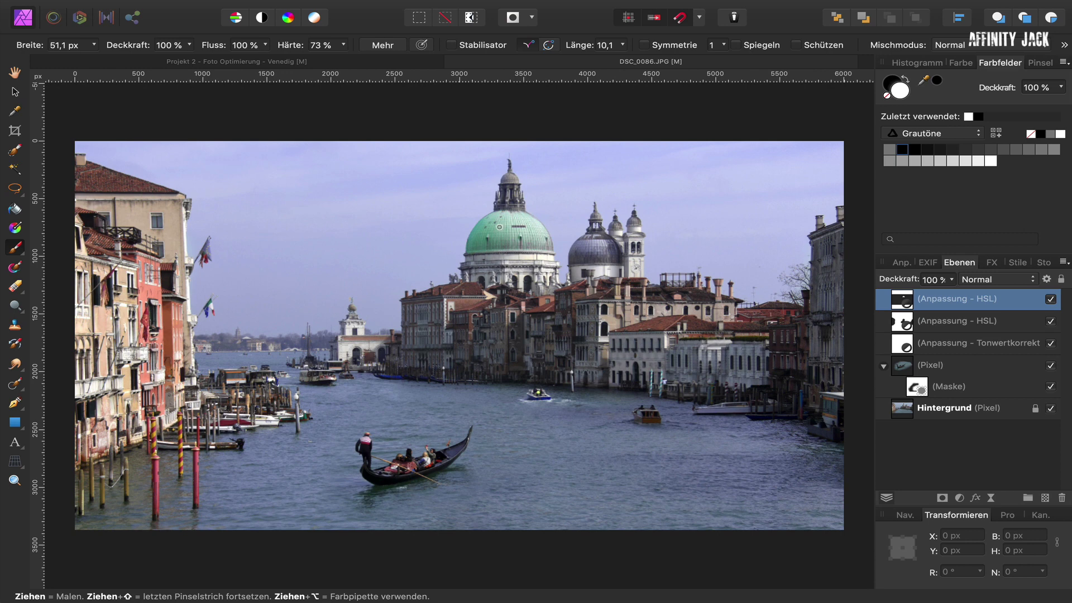
pyautogui.click(952, 283)
pyautogui.moveTo(953, 297); pyautogui.dragTo(904, 298)
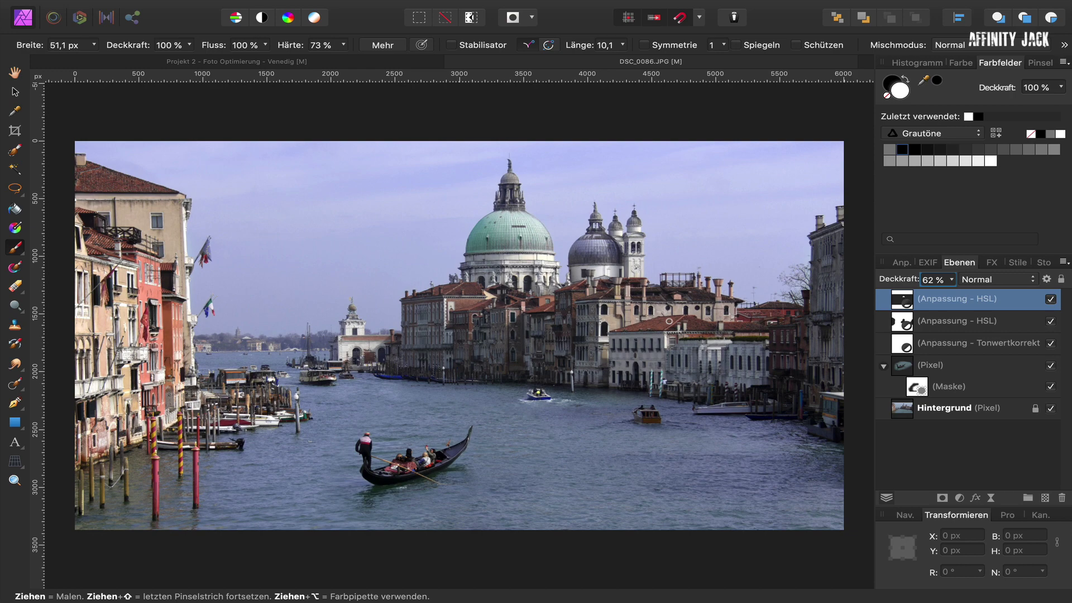
# Add a new HSL adjustment using the sampled orange-red roof colour as its hue range.
pyautogui.click(959, 497)
pyautogui.click(948, 532)
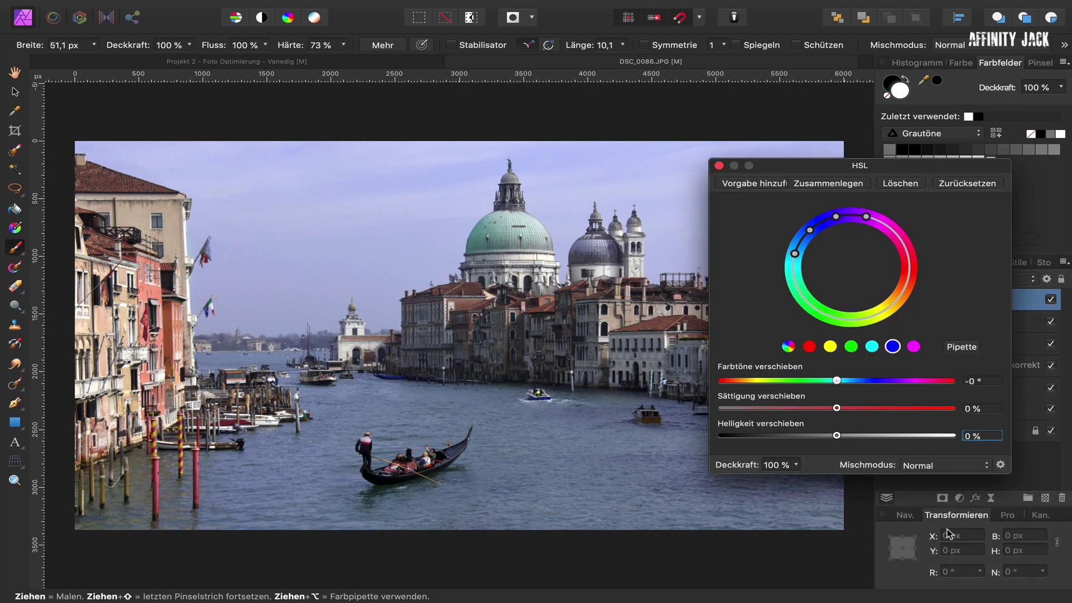
pyautogui.click(961, 347)
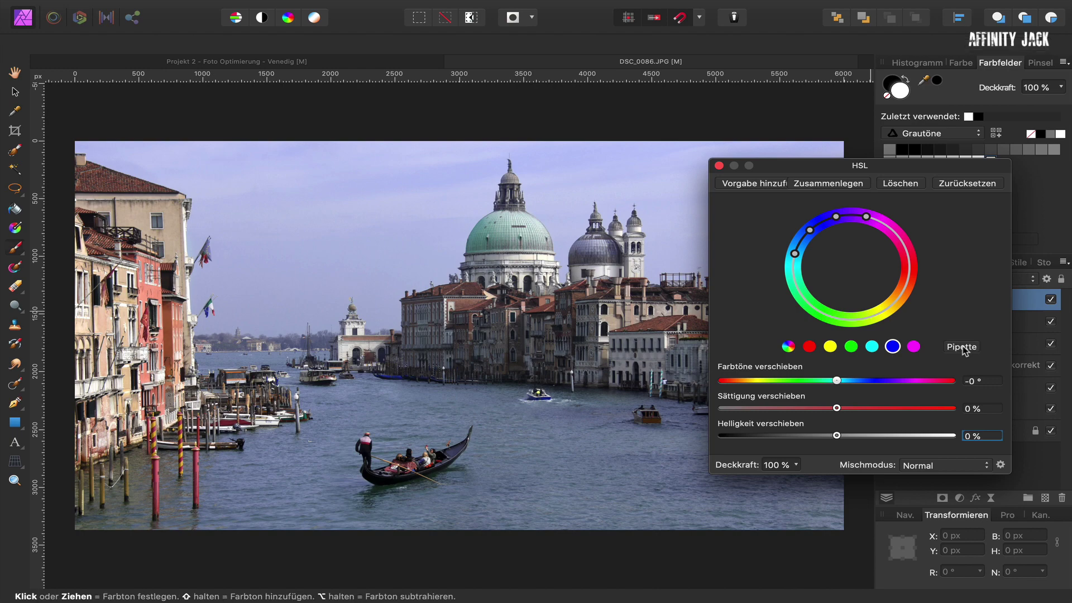
pyautogui.scroll(3, 636, 323)
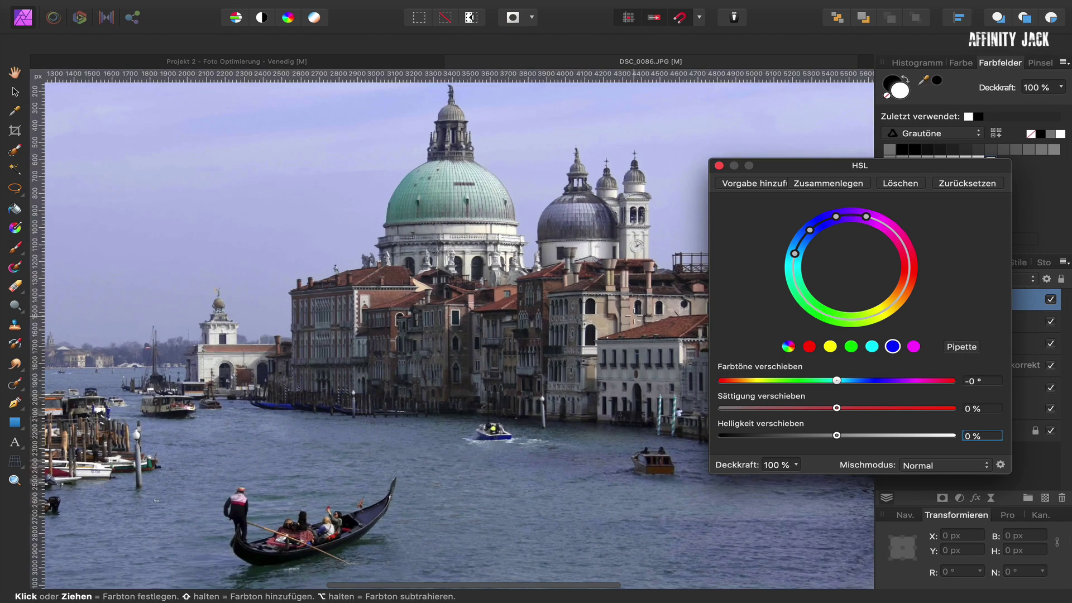
pyautogui.scroll(3, 642, 335)
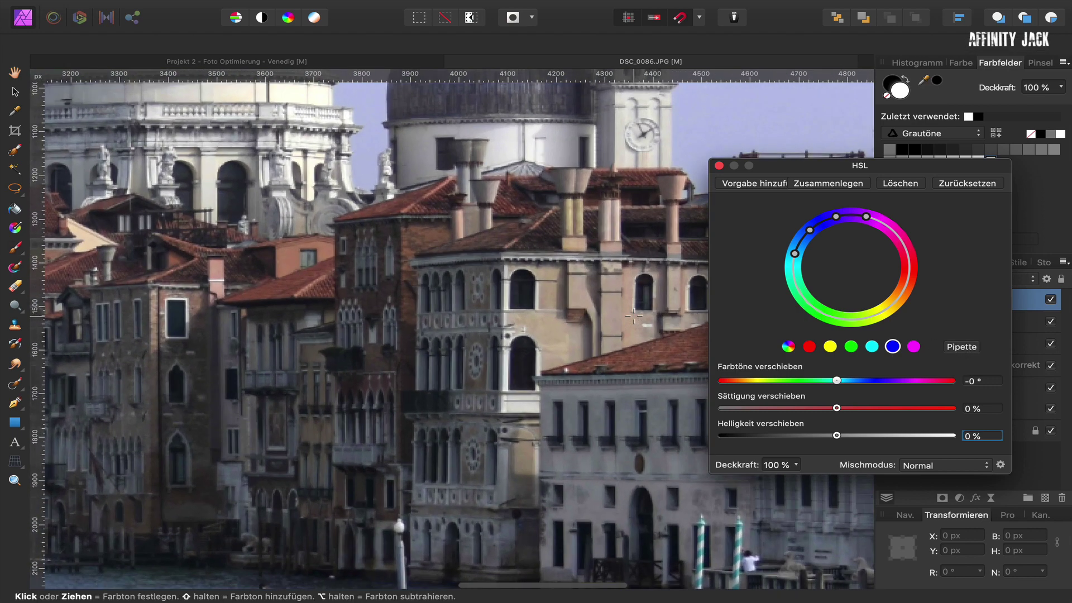
pyautogui.click(648, 355)
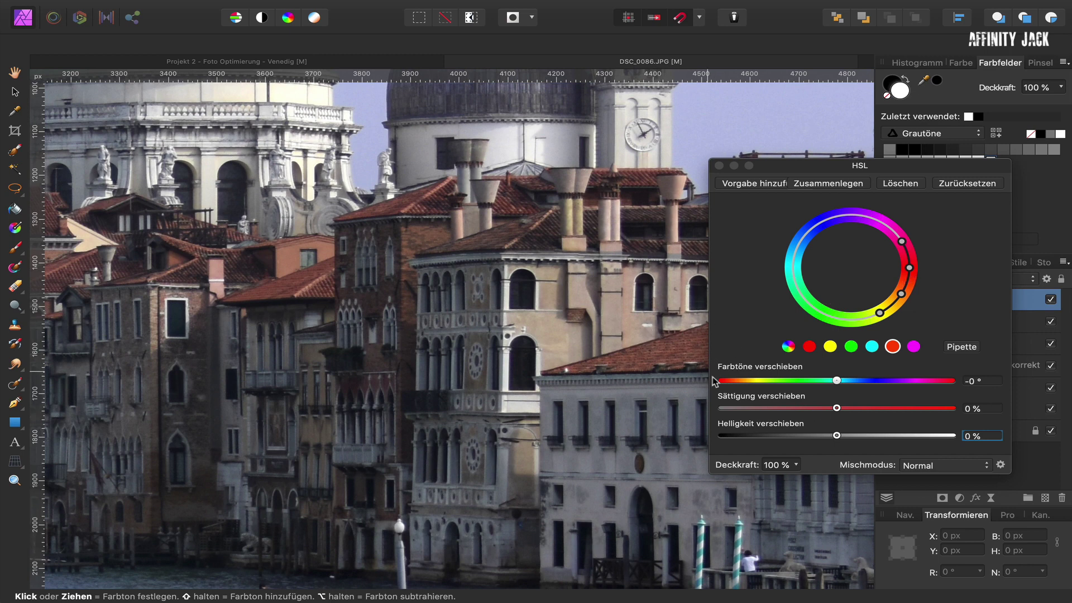
# Boost the roof tones' saturation by 27 %, close the HSL settings, and toggle the layer to compare.
pyautogui.moveTo(836, 408); pyautogui.dragTo(866, 409)
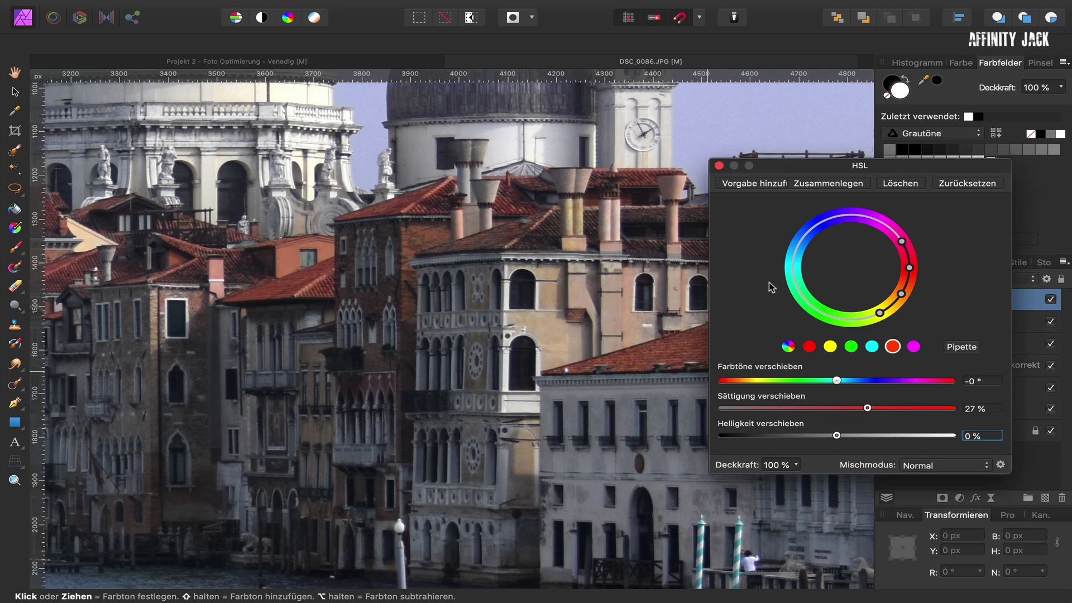
pyautogui.click(718, 165)
pyautogui.hotkey('ctrl', '0')
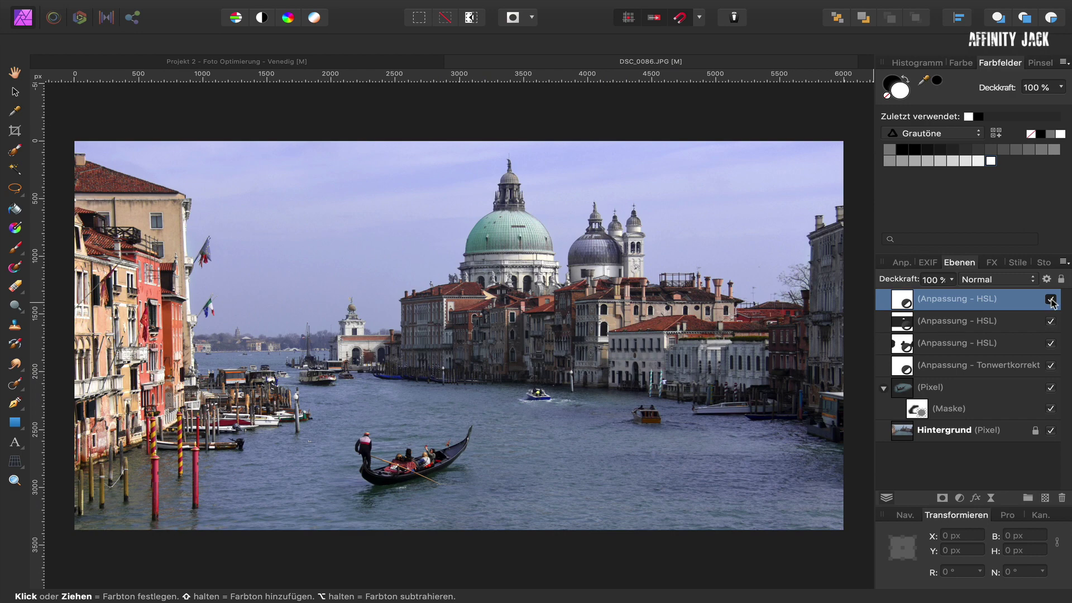
pyautogui.click(1050, 299)
pyautogui.click(1050, 299)
# Re-show the third HSL layer, merge visible into a new pixel layer, and choose the Dodge tool.
pyautogui.click(1050, 299)
pyautogui.rightClick(926, 301)
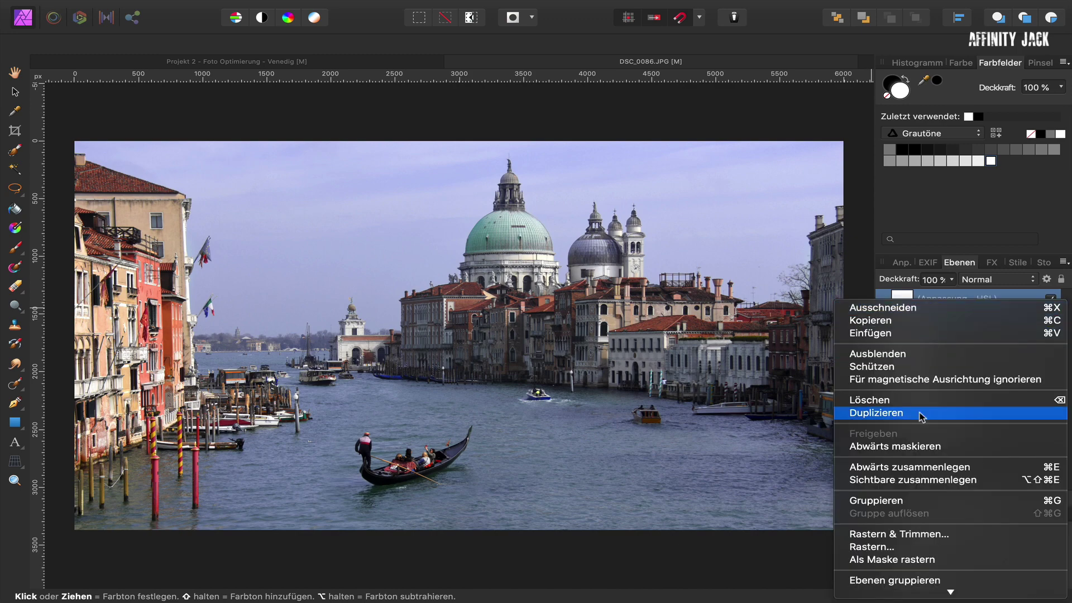
pyautogui.click(914, 481)
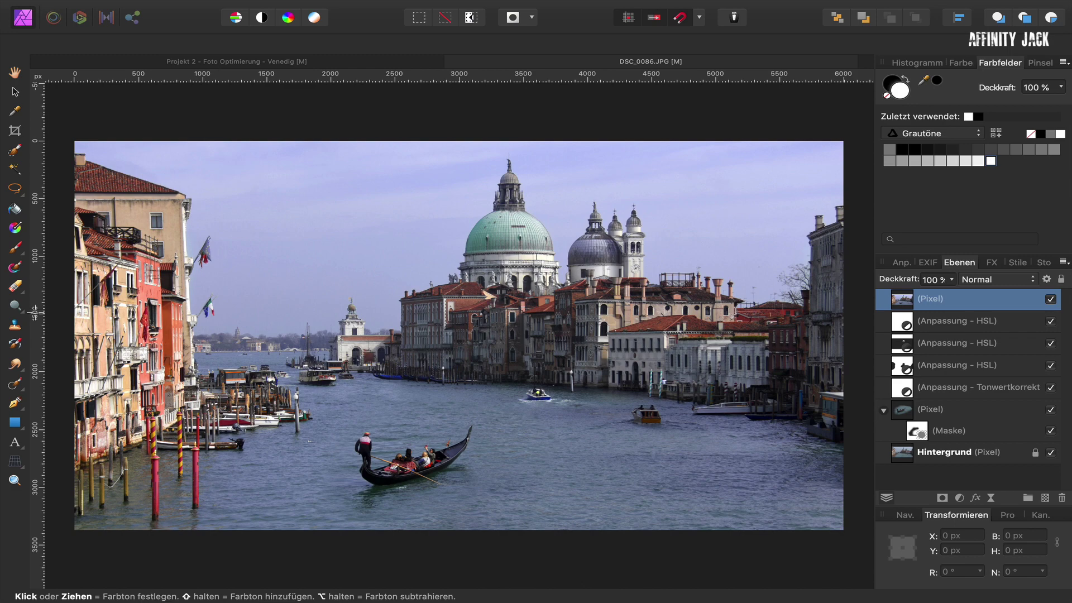
pyautogui.moveTo(21, 313); pyautogui.dragTo(64, 309)
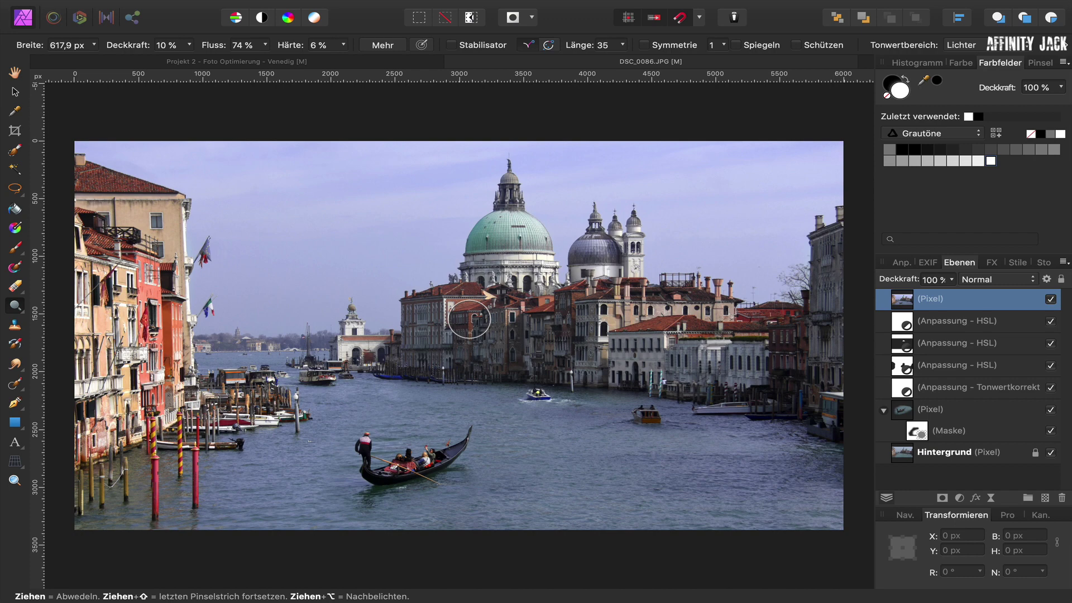
# Dodge the left building facade at 20 % opacity and toggle the layer to compare.
pyautogui.press('2')
pyautogui.scroll(3, 469, 319)
pyautogui.scroll(3, 464, 315)
pyautogui.scroll(3, 446, 307)
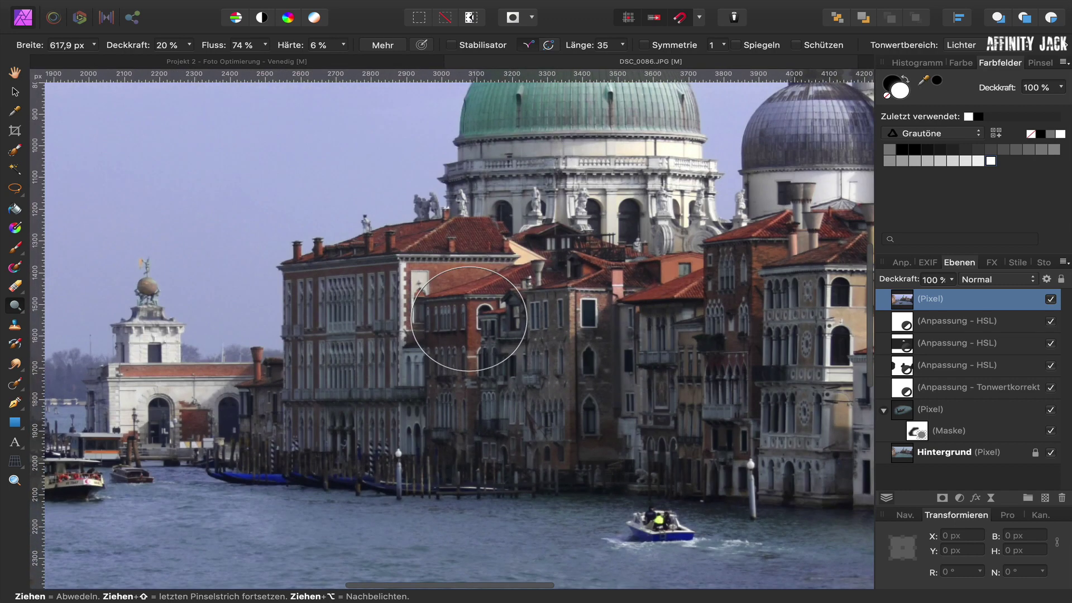
pyautogui.moveTo(441, 303)
pyautogui.mouseDown()
pyautogui.moveTo(340, 307)
pyautogui.moveTo(365, 445)
pyautogui.moveTo(419, 286)
pyautogui.moveTo(407, 437)
pyautogui.moveTo(426, 370)
pyautogui.moveTo(398, 347)
pyautogui.moveTo(329, 335)
pyautogui.moveTo(320, 427)
pyautogui.moveTo(318, 343)
pyautogui.mouseUp()
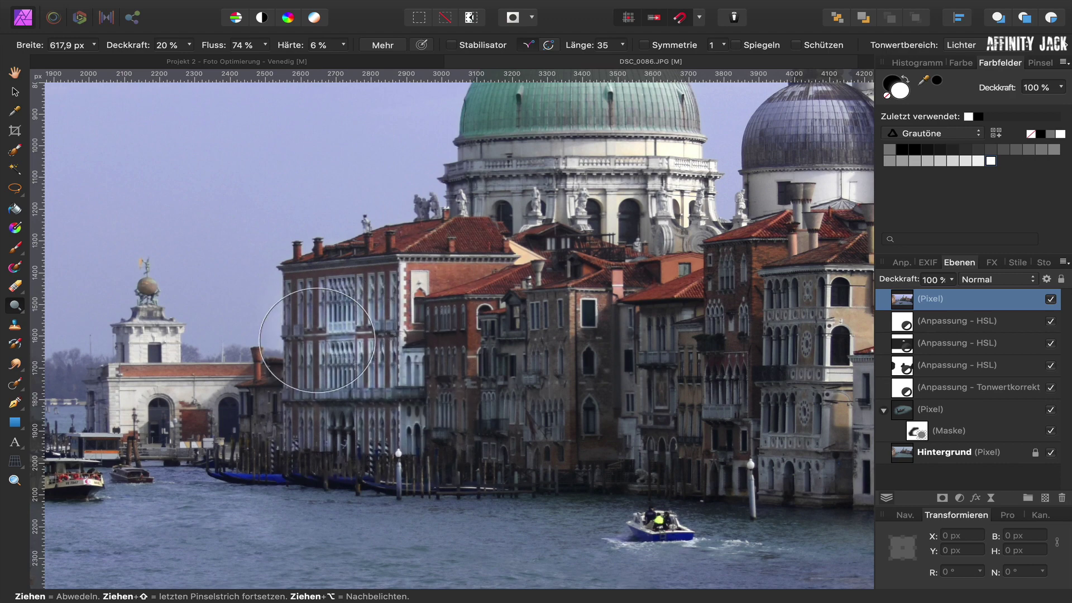
pyautogui.click(1050, 299)
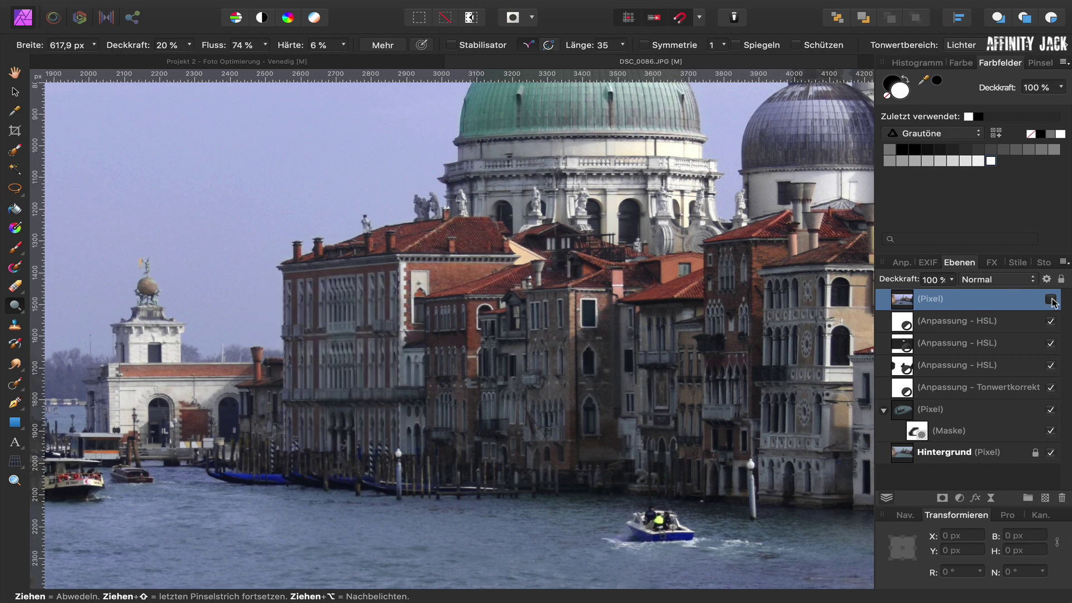
pyautogui.click(1051, 299)
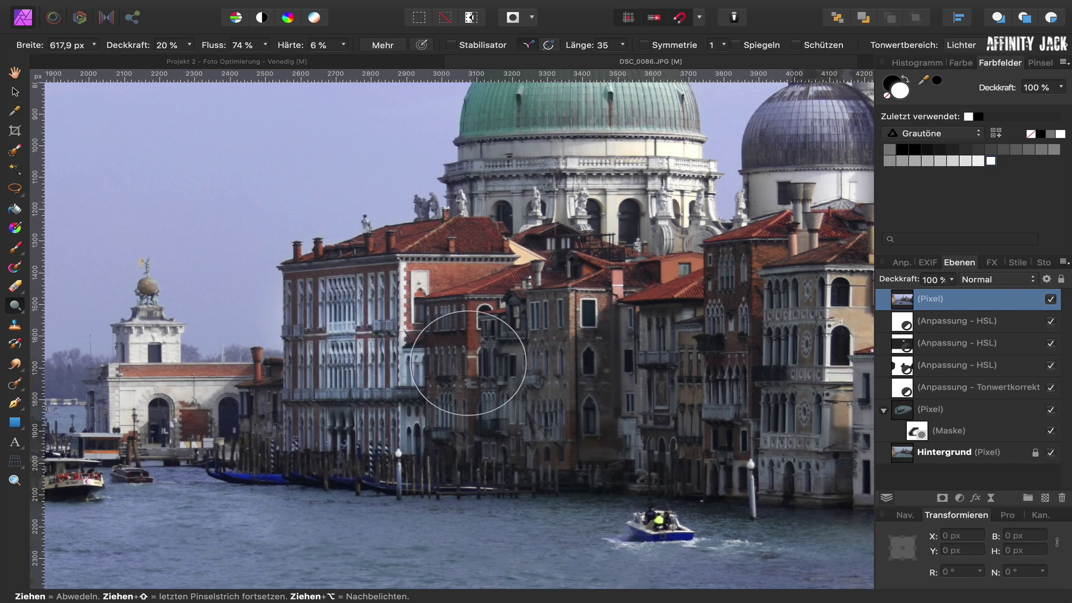
# Dodge the middle brick facade and the facades further right along the canal.
pyautogui.moveTo(457, 353)
pyautogui.mouseDown()
pyautogui.moveTo(460, 436)
pyautogui.moveTo(471, 335)
pyautogui.moveTo(459, 426)
pyautogui.moveTo(454, 343)
pyautogui.moveTo(478, 346)
pyautogui.moveTo(471, 426)
pyautogui.moveTo(574, 323)
pyautogui.moveTo(574, 441)
pyautogui.moveTo(684, 357)
pyautogui.moveTo(725, 443)
pyautogui.mouseUp()
pyautogui.hscroll(5, 660, 311)
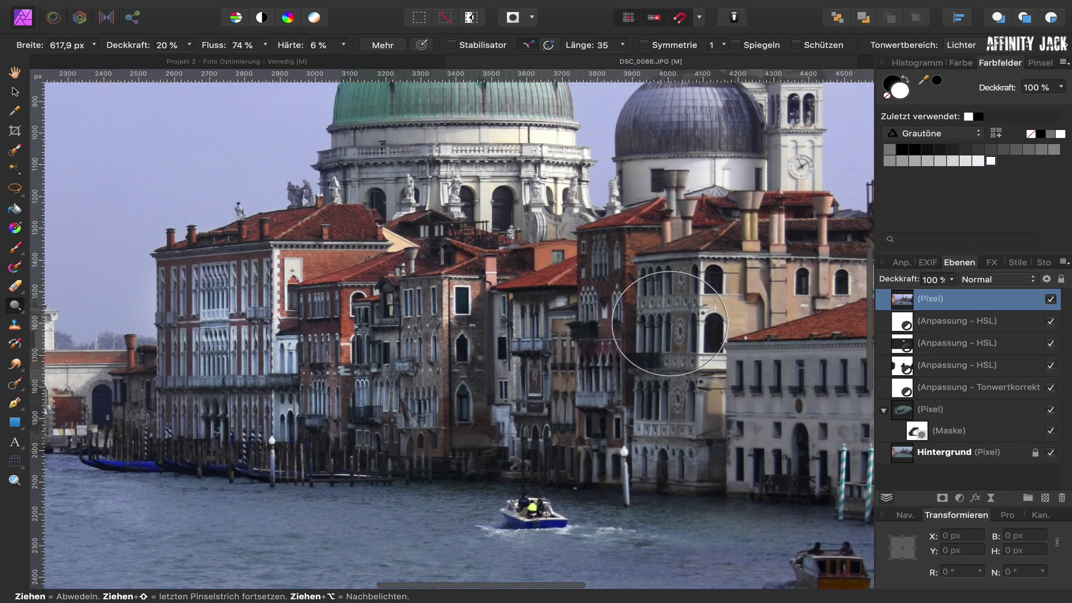
pyautogui.moveTo(660, 311)
pyautogui.mouseDown()
pyautogui.moveTo(660, 291)
pyautogui.moveTo(713, 433)
pyautogui.mouseUp()
pyautogui.hscroll(4, 712, 408)
pyautogui.hscroll(2, 681, 442)
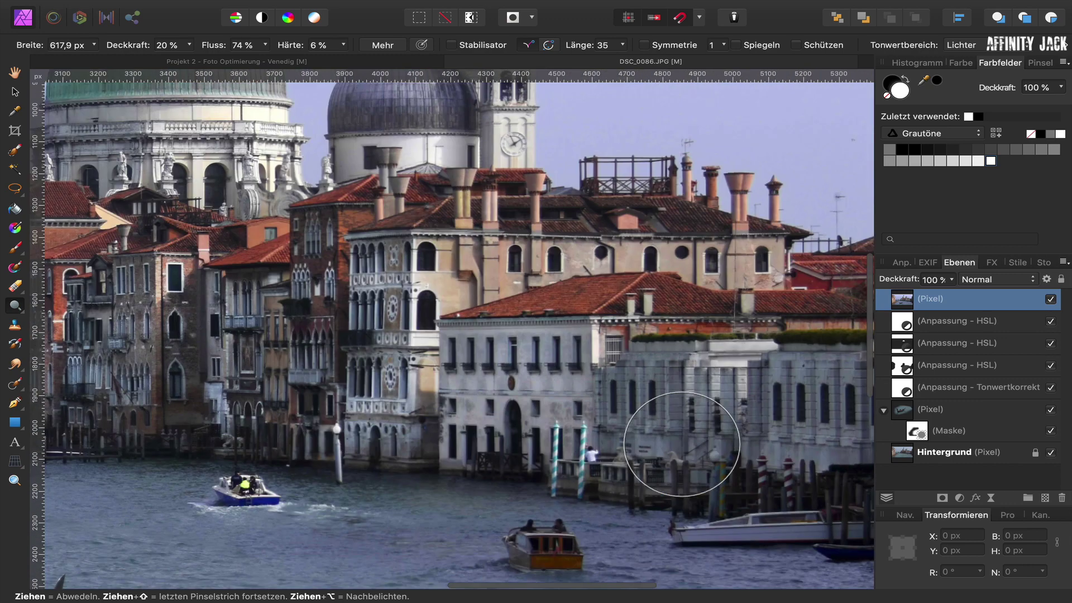
pyautogui.hscroll(2, 682, 442)
pyautogui.hscroll(6, 645, 479)
pyautogui.scroll(3, 694, 354)
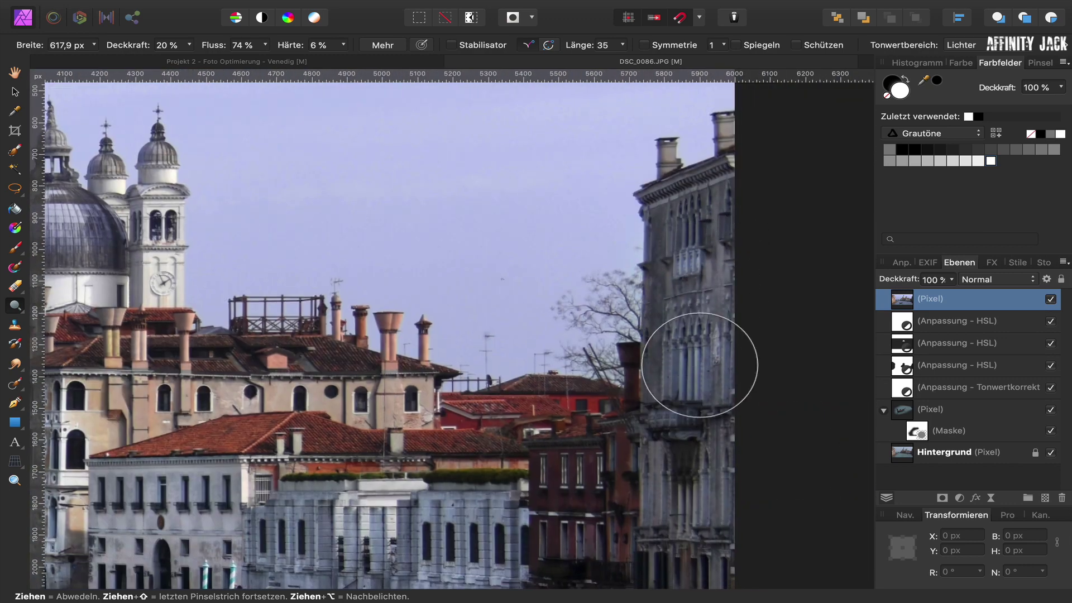
pyautogui.hotkey('ctrl', '0')
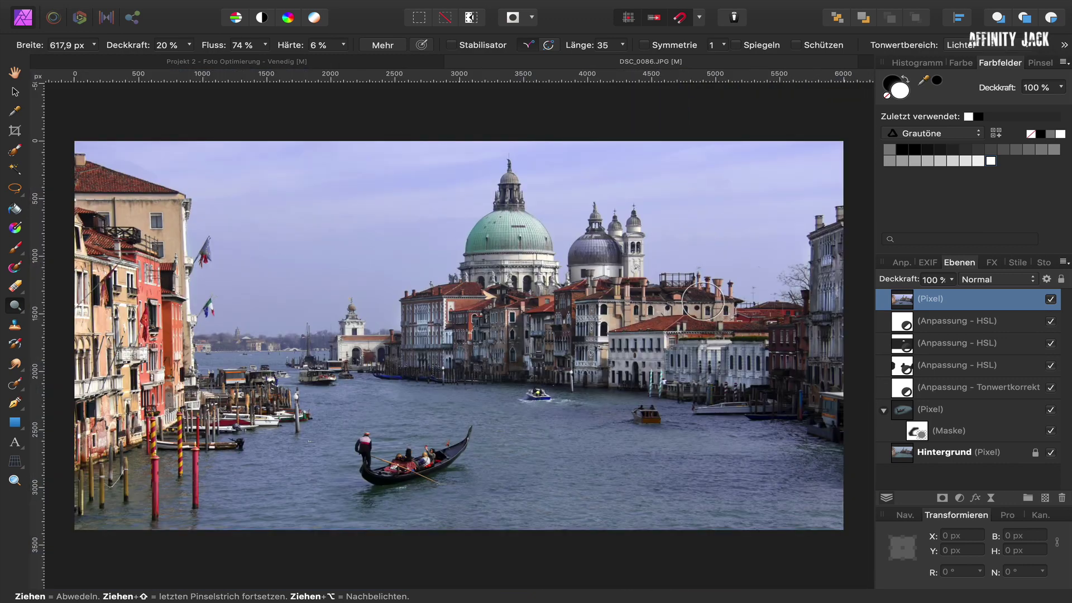
pyautogui.keyDown('shift'); pyautogui.click(976, 435); pyautogui.keyUp('shift')
pyautogui.click(1050, 300)
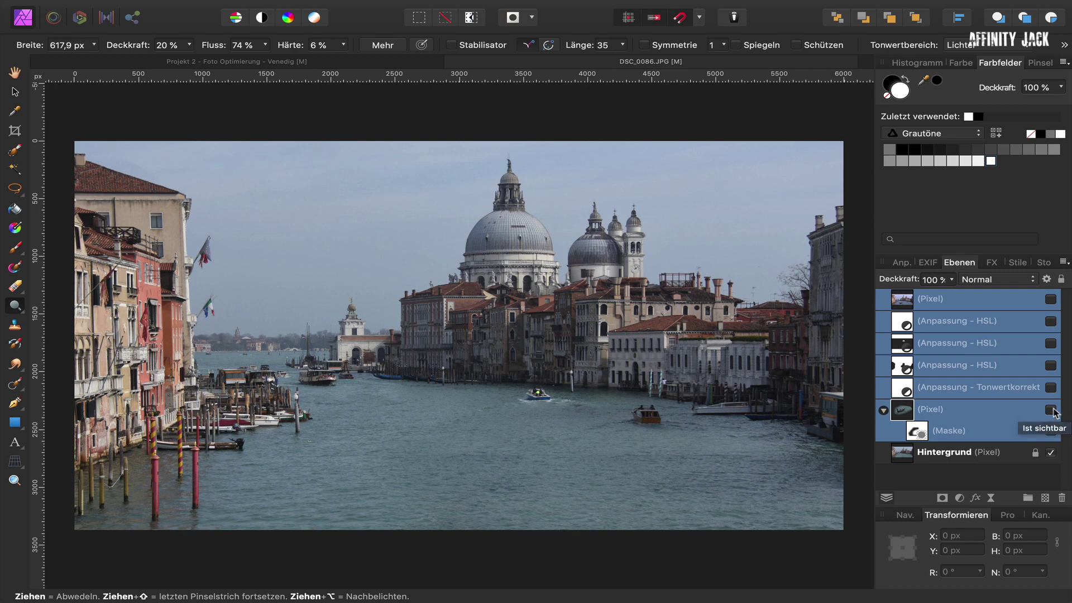
pyautogui.click(1052, 411)
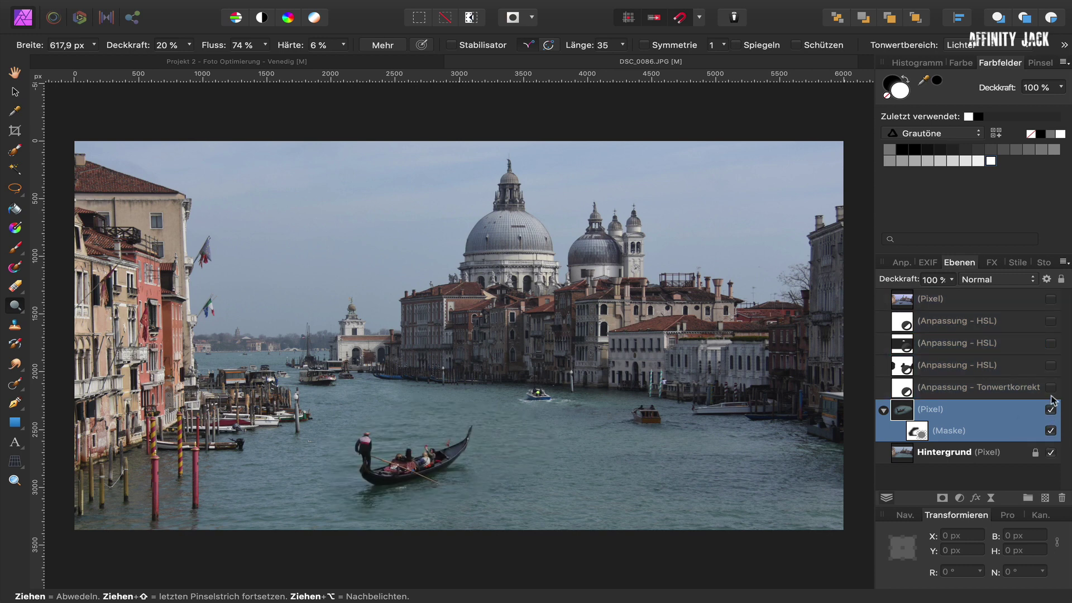
pyautogui.click(1050, 389)
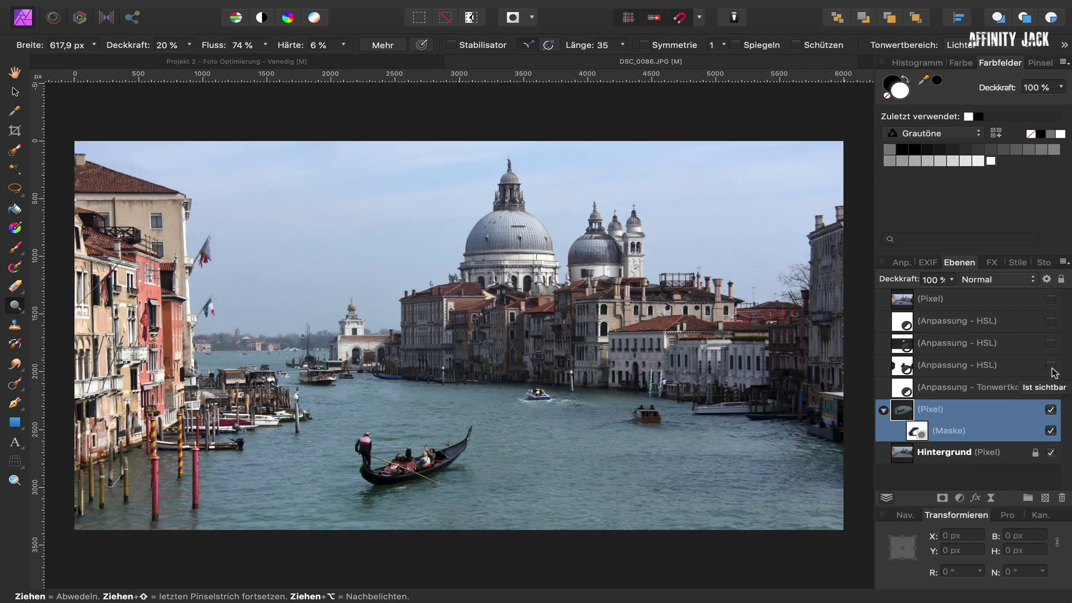
pyautogui.click(1051, 366)
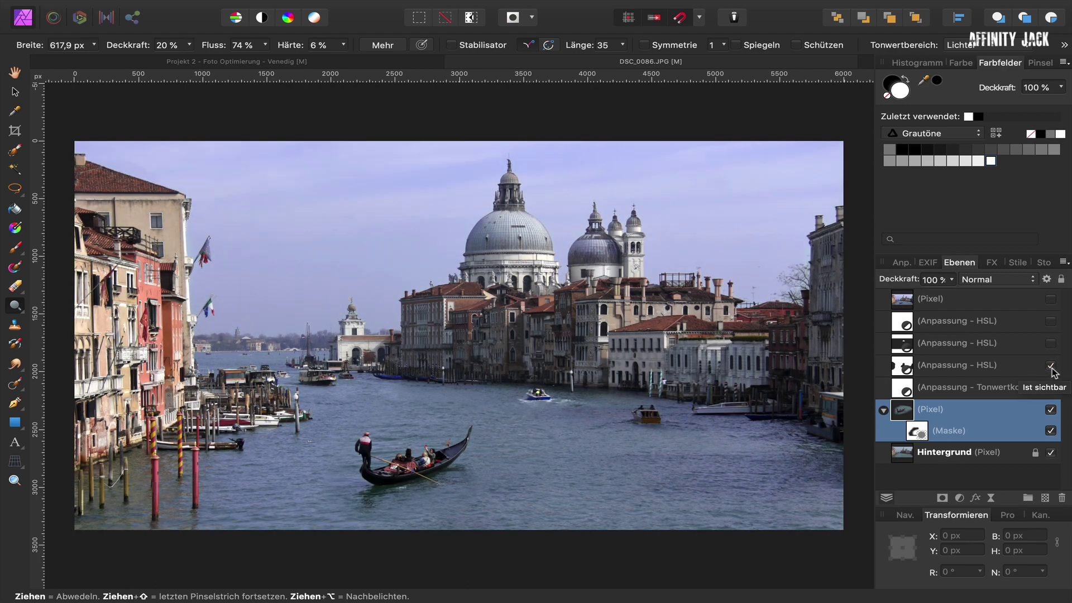
pyautogui.click(1050, 344)
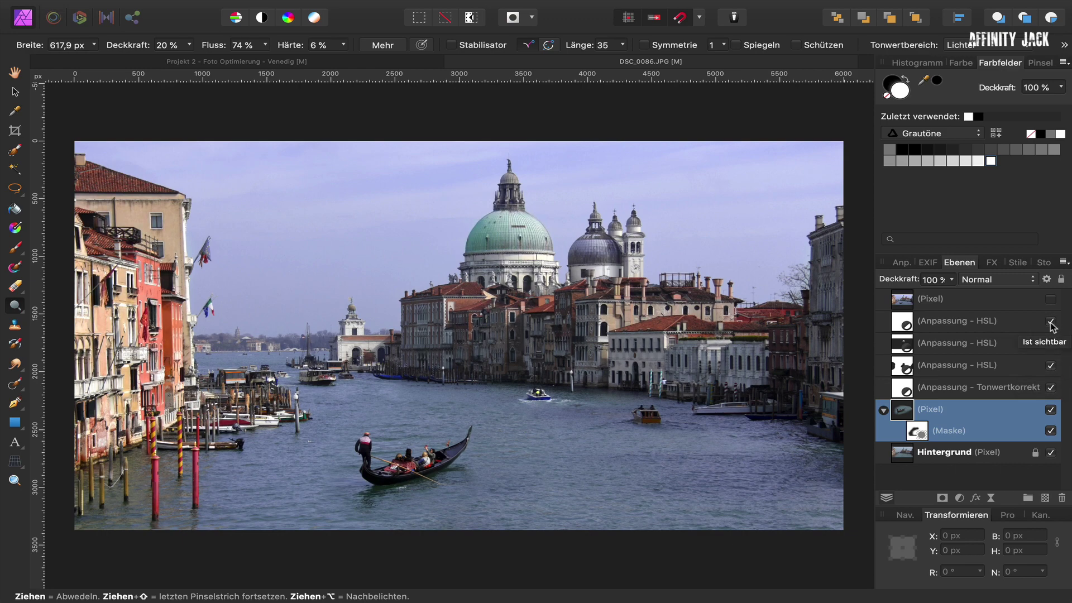
pyautogui.click(1050, 299)
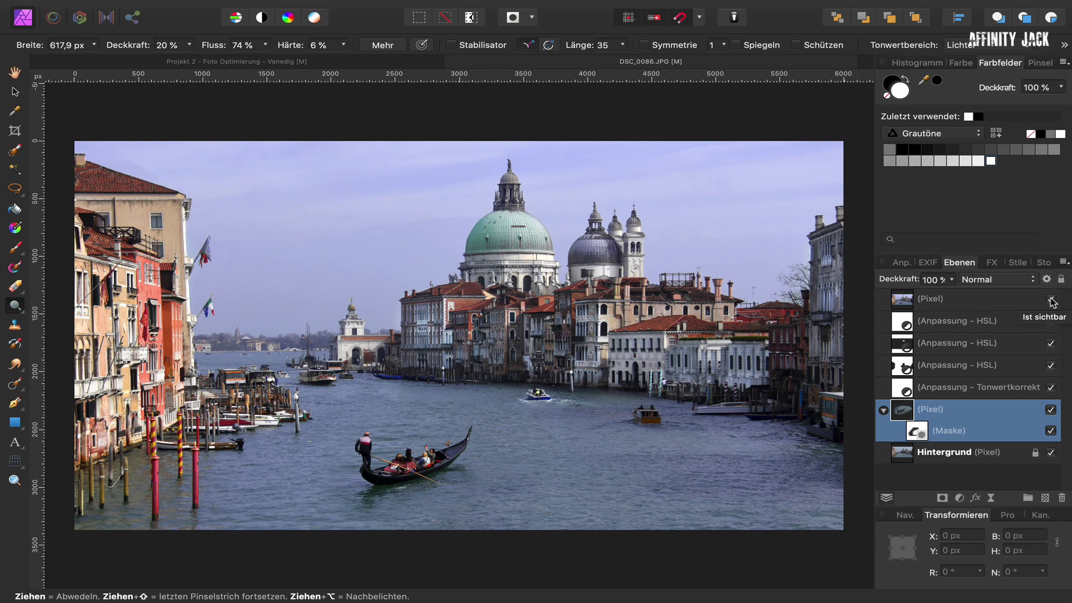